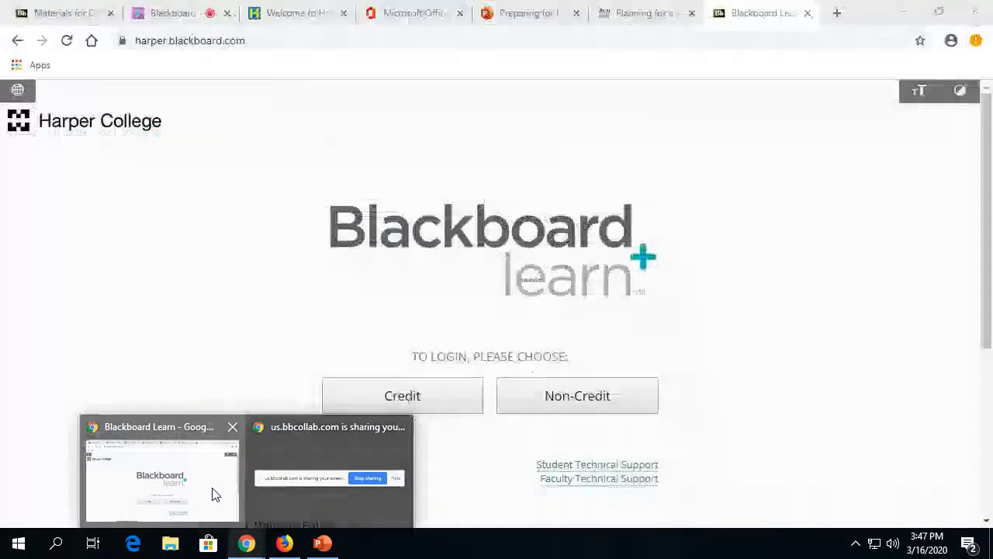
Bring the Chrome window with the Harper College Blackboard Learn login page forward from the taskbar
click(213, 492)
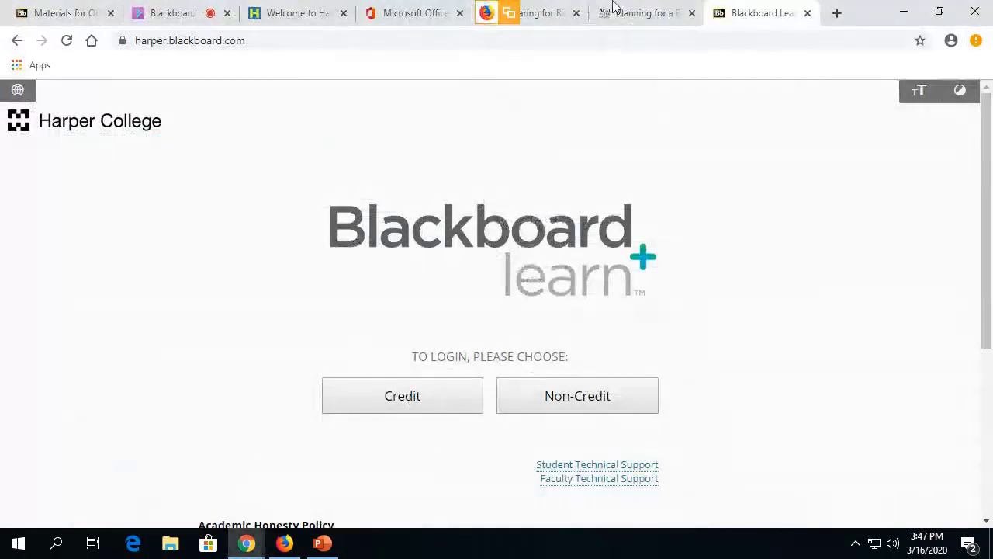
Switch back to the Blackboard Collaborate session tab, which is still sharing an application
click(180, 19)
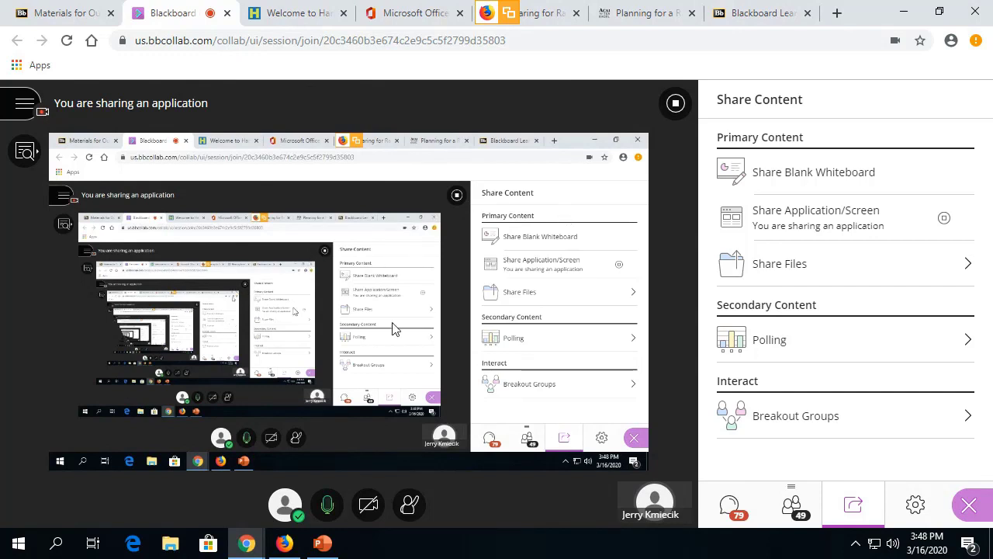
Preview the 3:00pm session-start slide as a full-screen show, exit it, and minimize PowerPoint
click(325, 545)
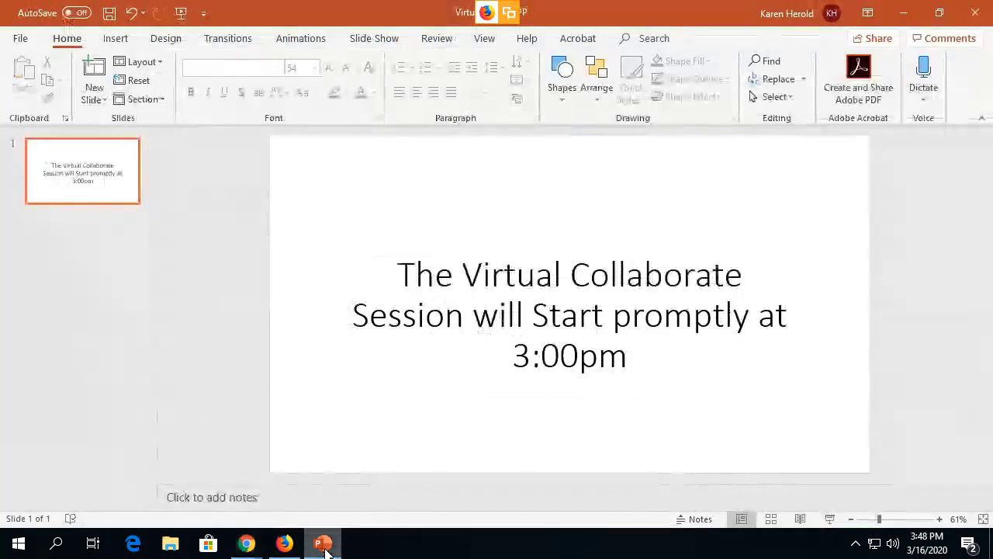
click(829, 522)
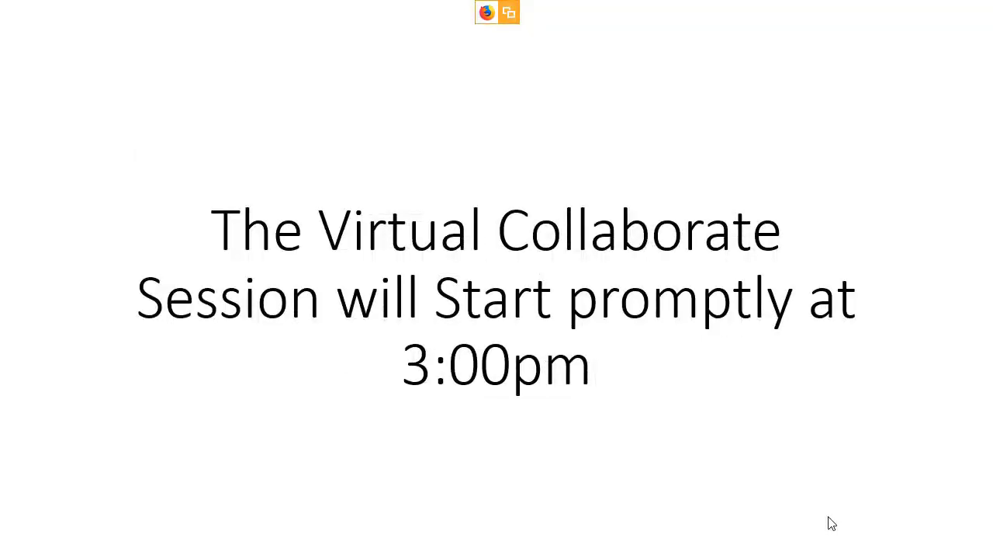
key(Escape)
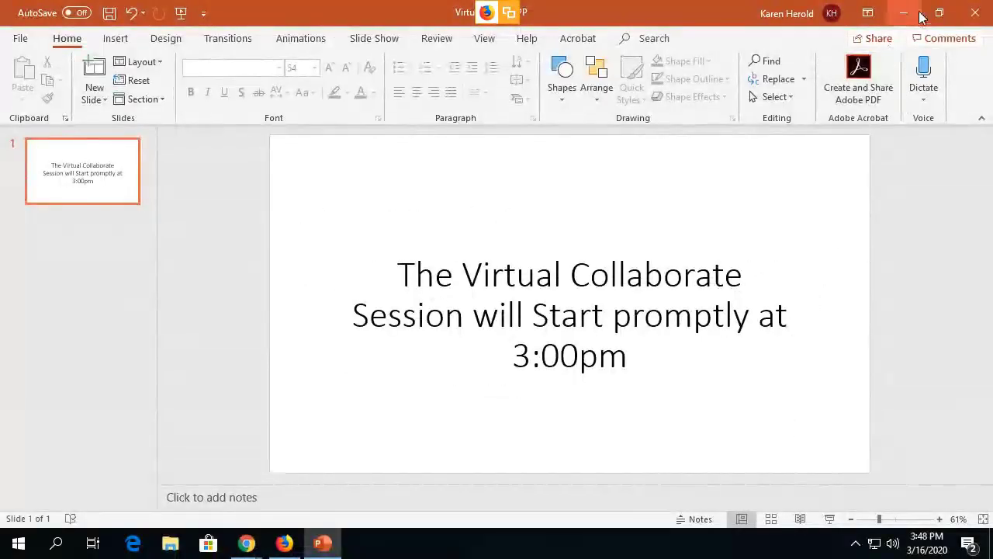
click(904, 14)
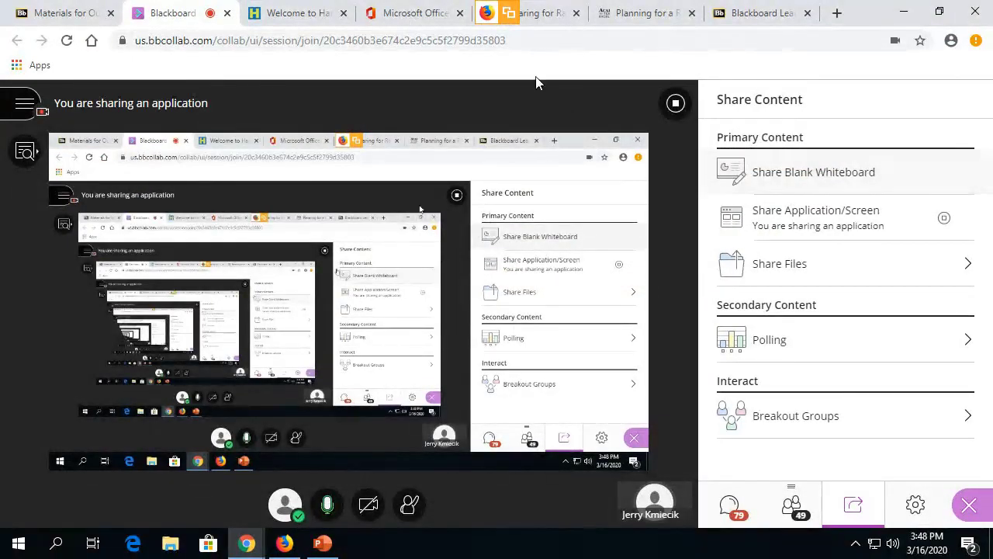
Browse the Harper College, Office 365 and Rapid Transition tabs, then open the course's Syllabus & Schedule
click(301, 15)
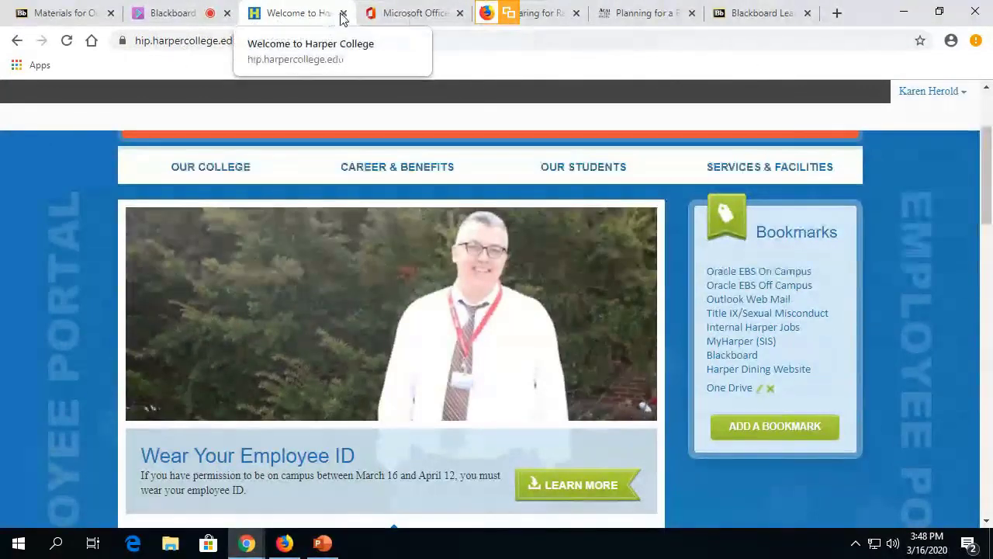
click(434, 16)
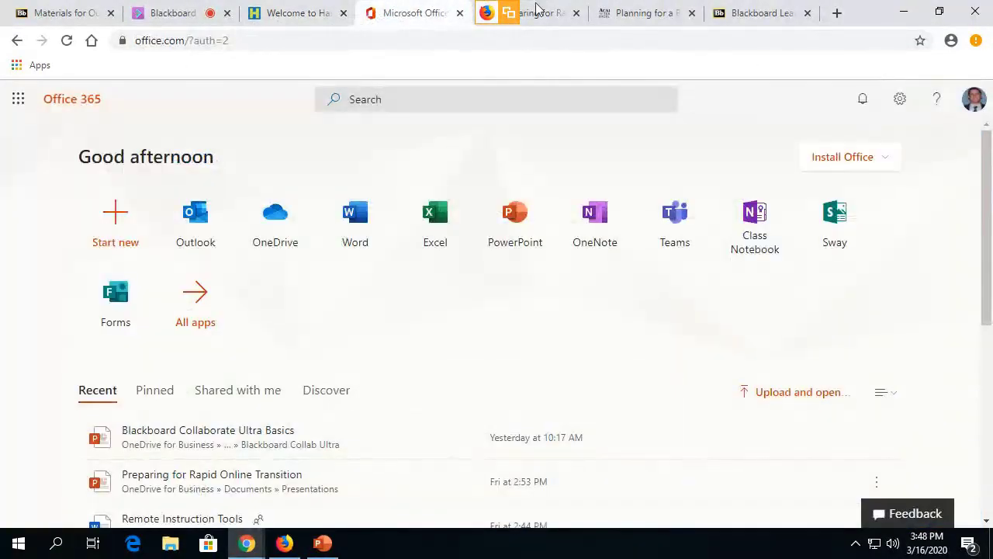
click(623, 16)
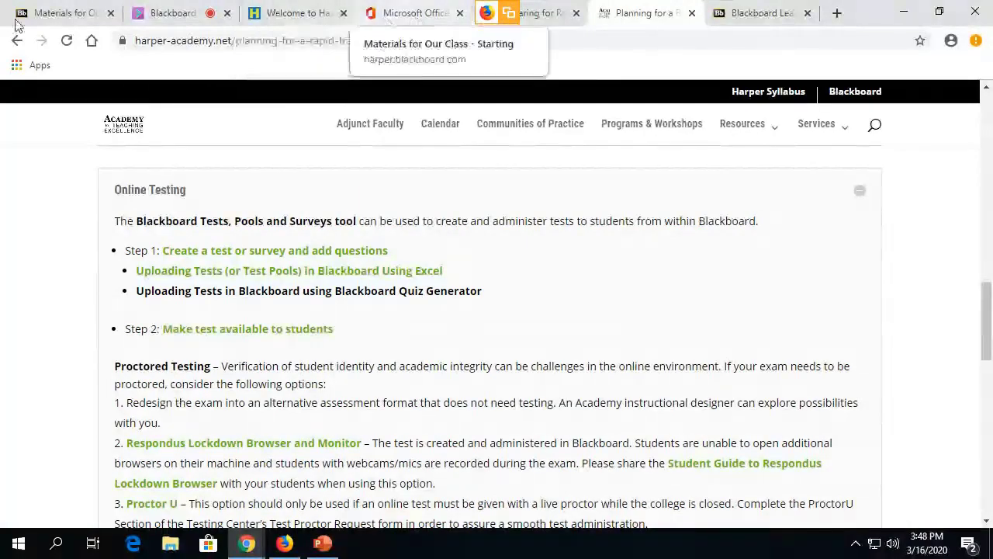
click(57, 15)
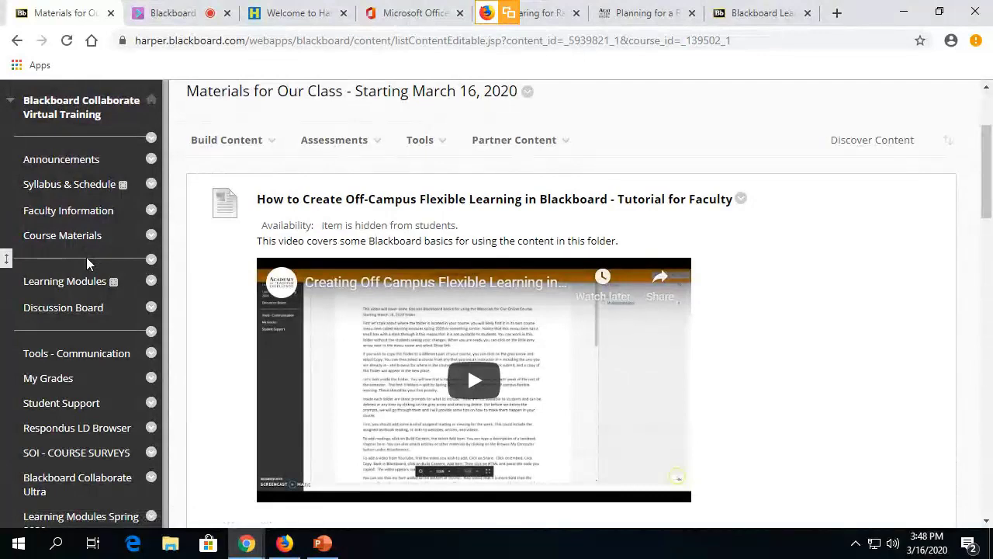
click(87, 189)
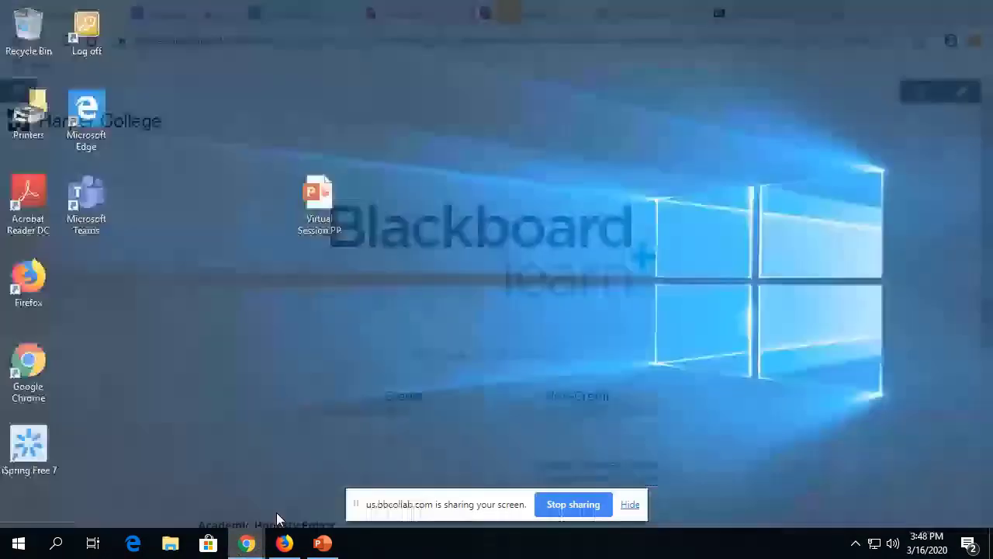
Check the screen-sharing notice and the other tabs, then choose Credit on the Blackboard Learn login page
click(280, 513)
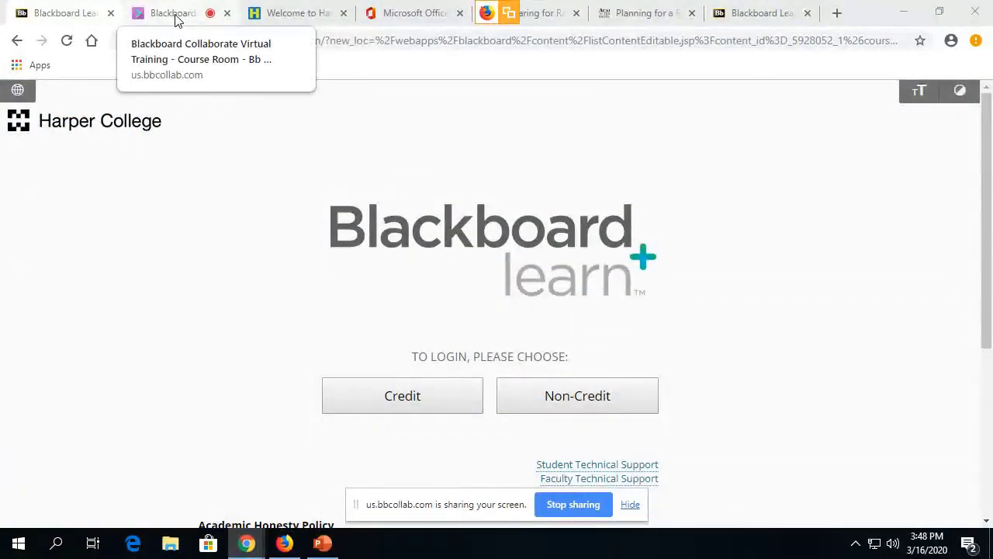
click(739, 18)
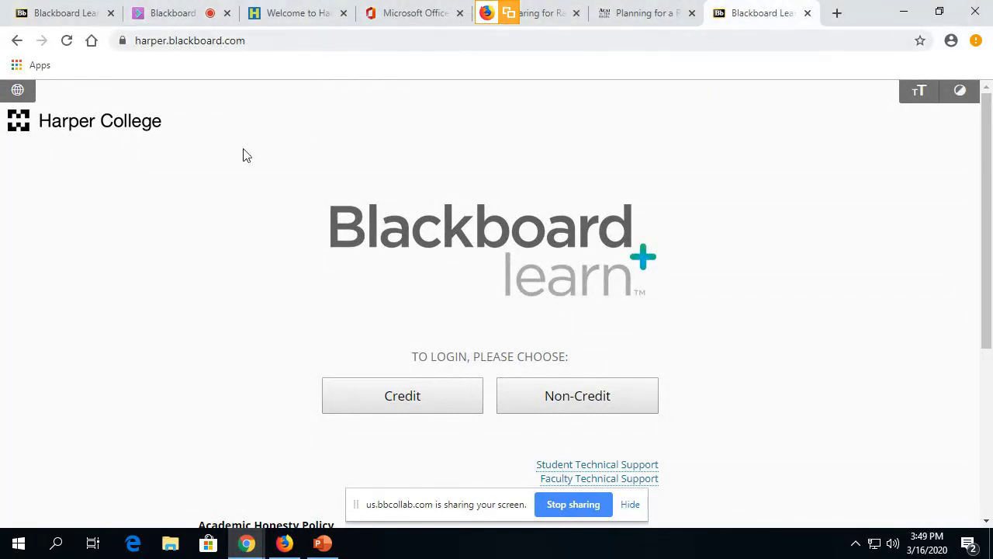
click(177, 15)
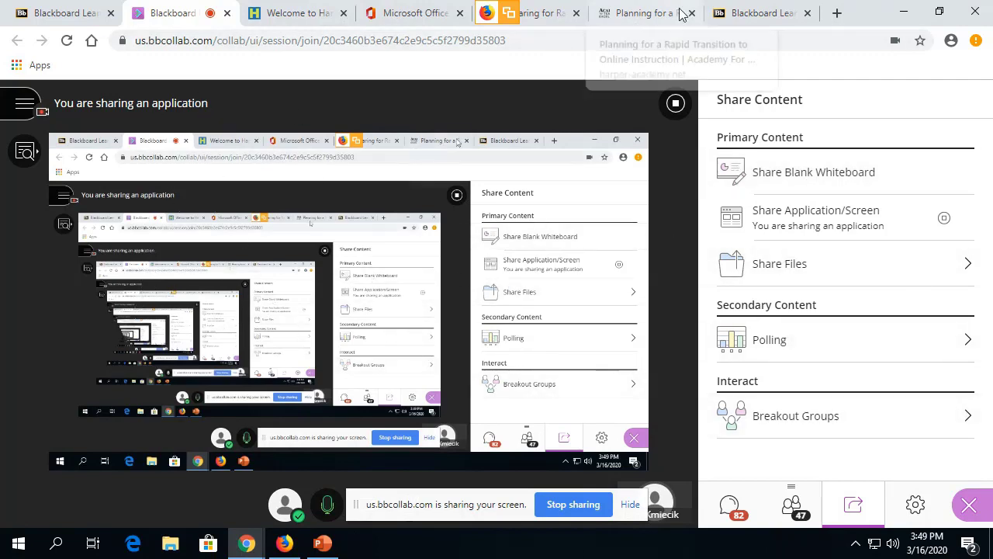
click(81, 17)
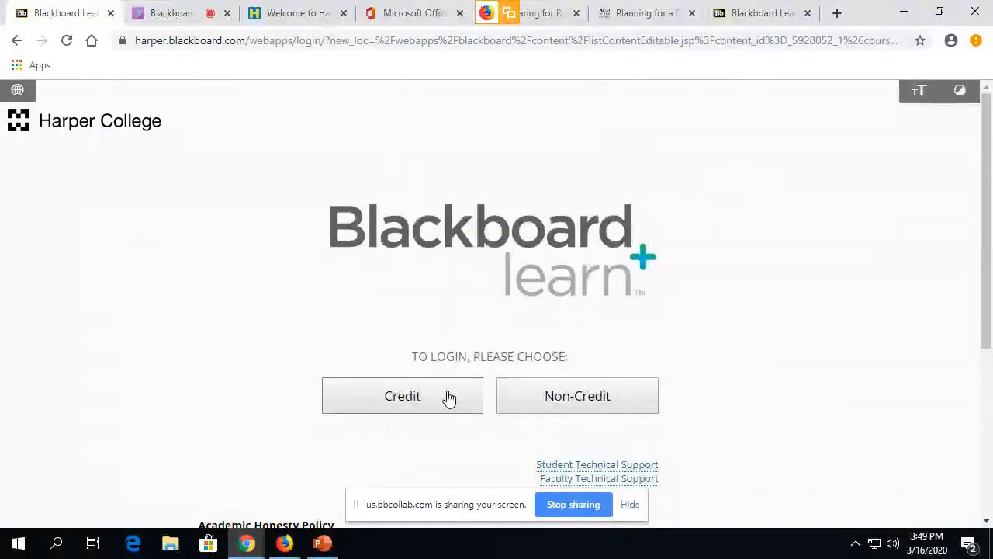
click(449, 397)
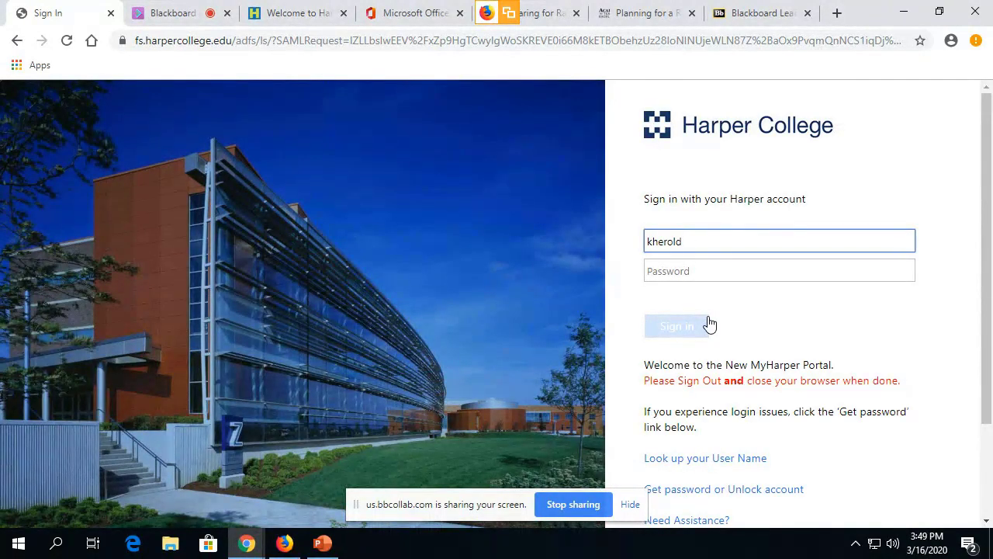
Sign in with the Harper account username and password to load the Syllabus & Schedule page
key(Tab)
text(••)
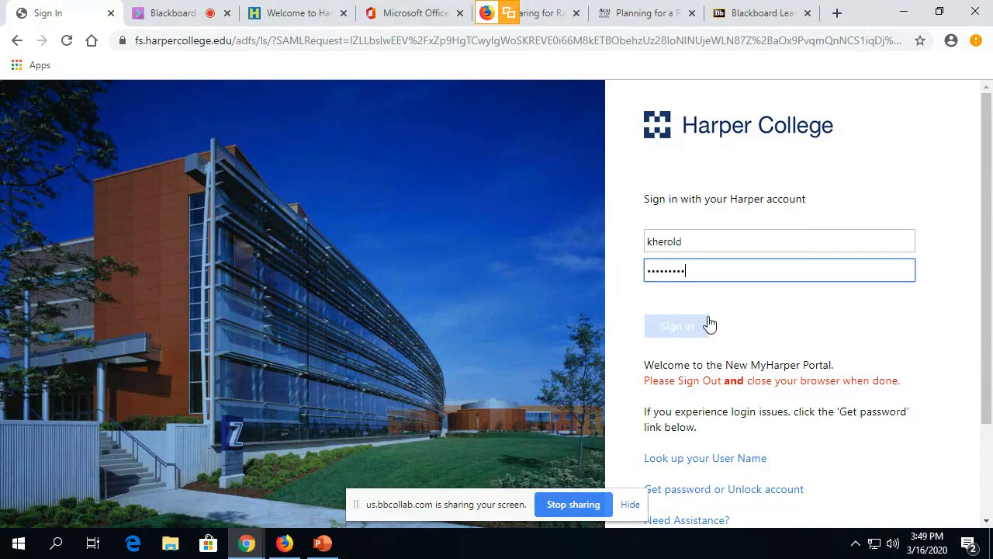
click(707, 324)
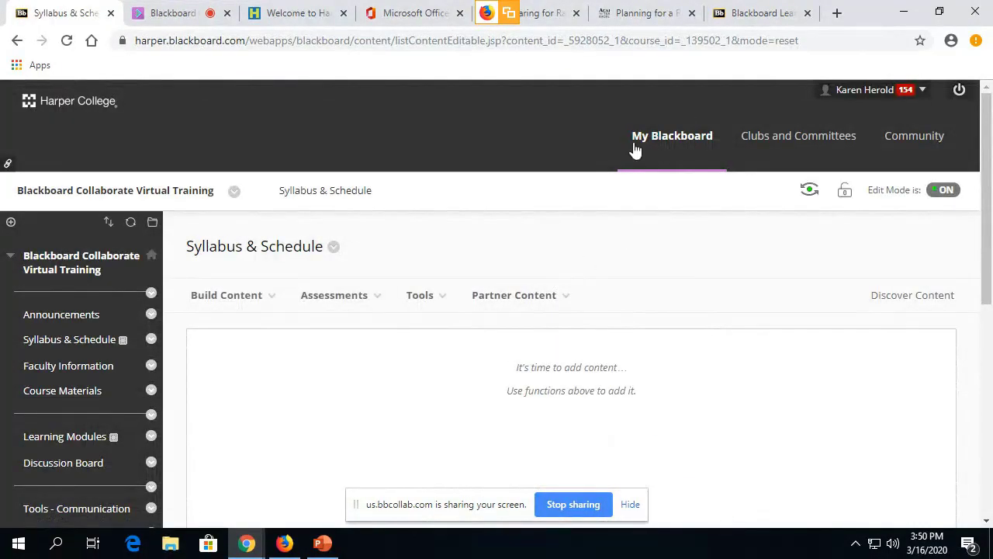
Open the course's Blackboard Collaborate Ultra tool and choose Edit settings for the Course Room session
scroll(990, 203, down, 1)
drag(990, 204, 991, 365)
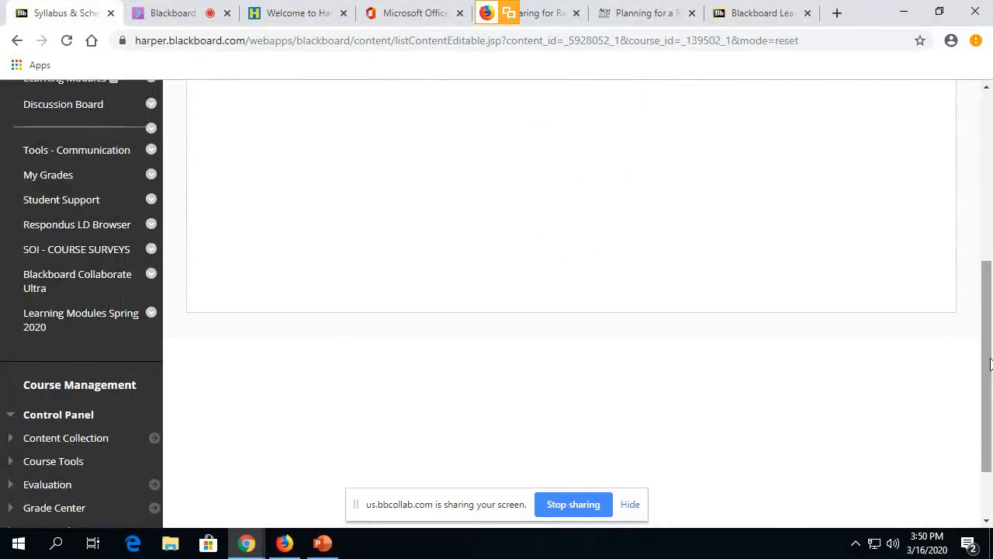
click(91, 281)
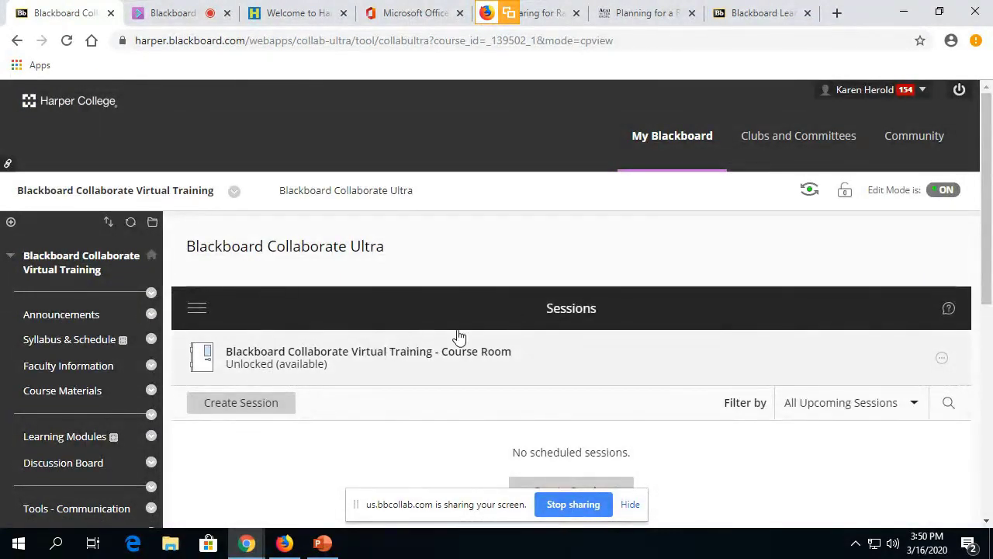
drag(989, 283, 988, 291)
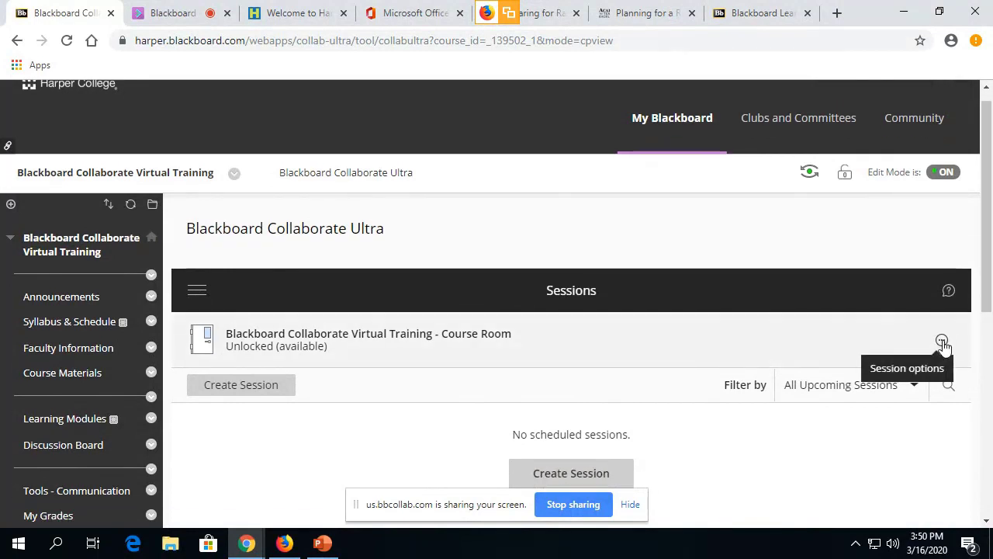
click(942, 342)
scroll(745, 372, down, 1)
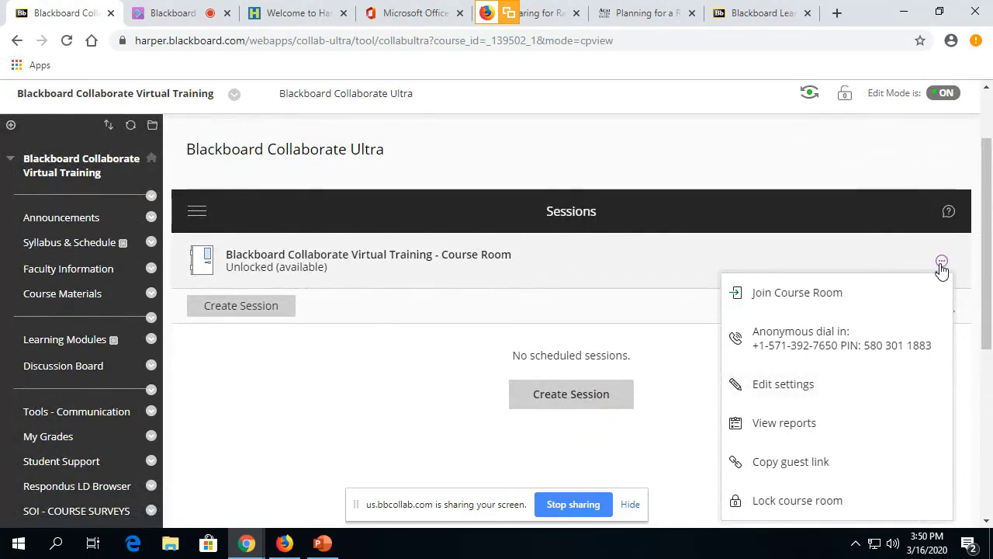
click(797, 384)
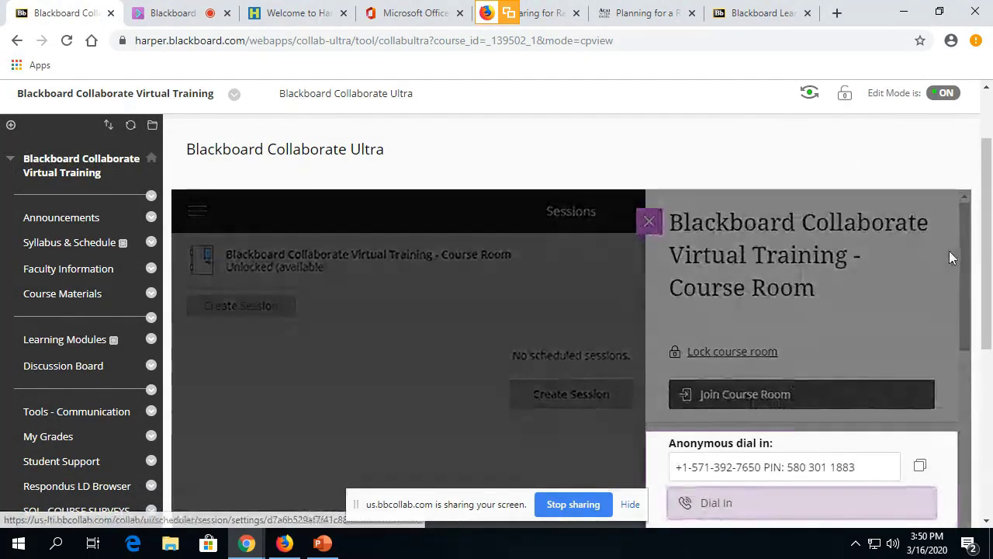
Dismiss the tip, review and save the Course Room settings with recording downloads allowed, then reopen its session options
scroll(949, 251, down, 3)
click(918, 308)
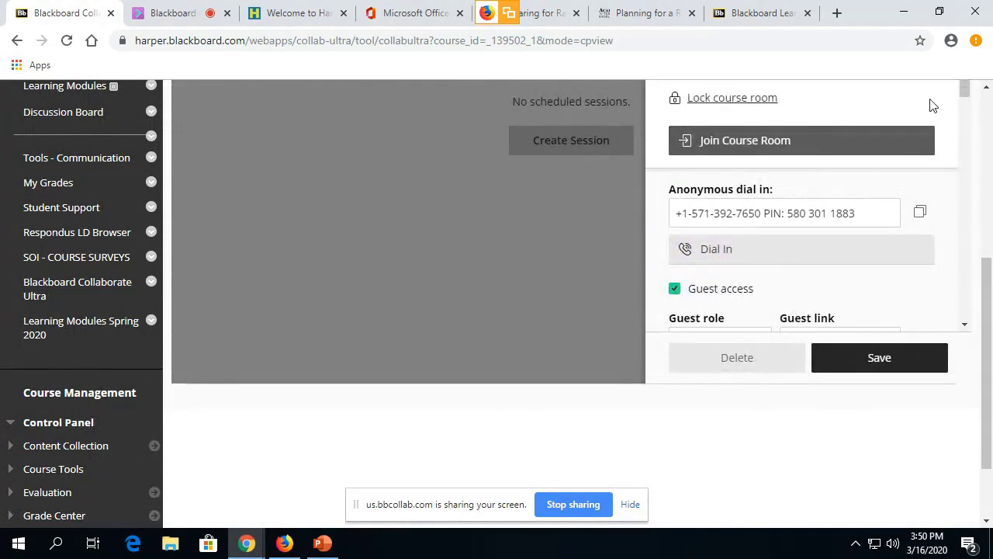
drag(965, 93, 992, 196)
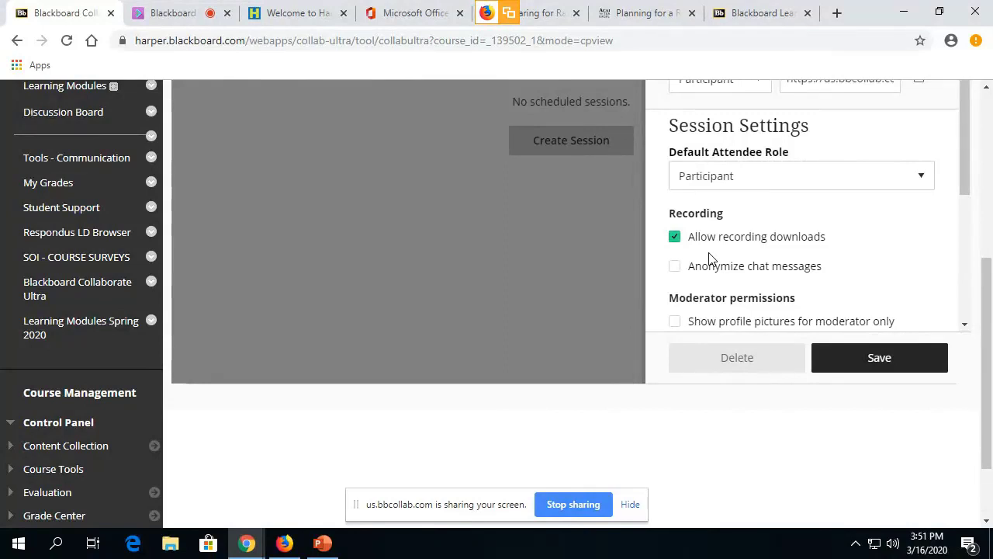
scroll(722, 262, up, 3)
click(883, 369)
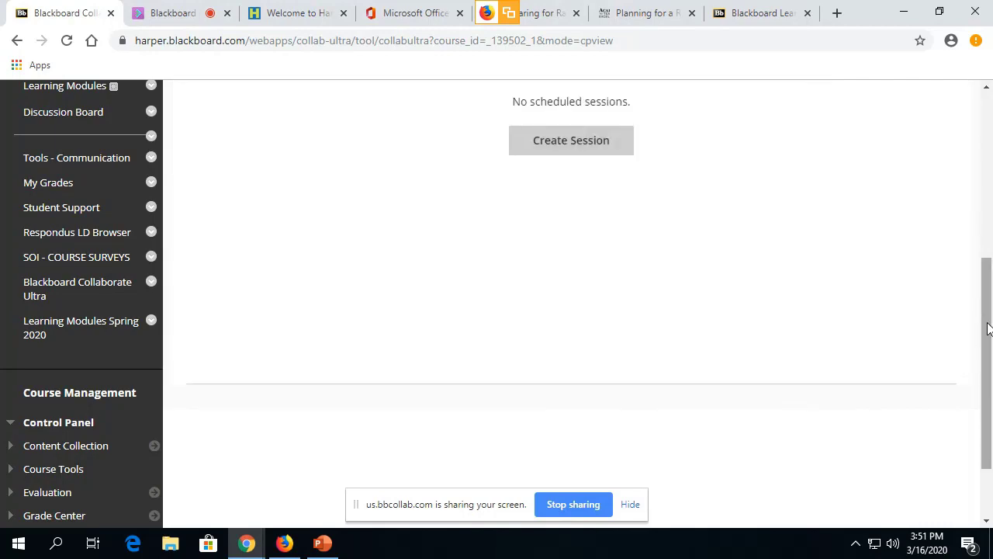
scroll(988, 328, up, 4)
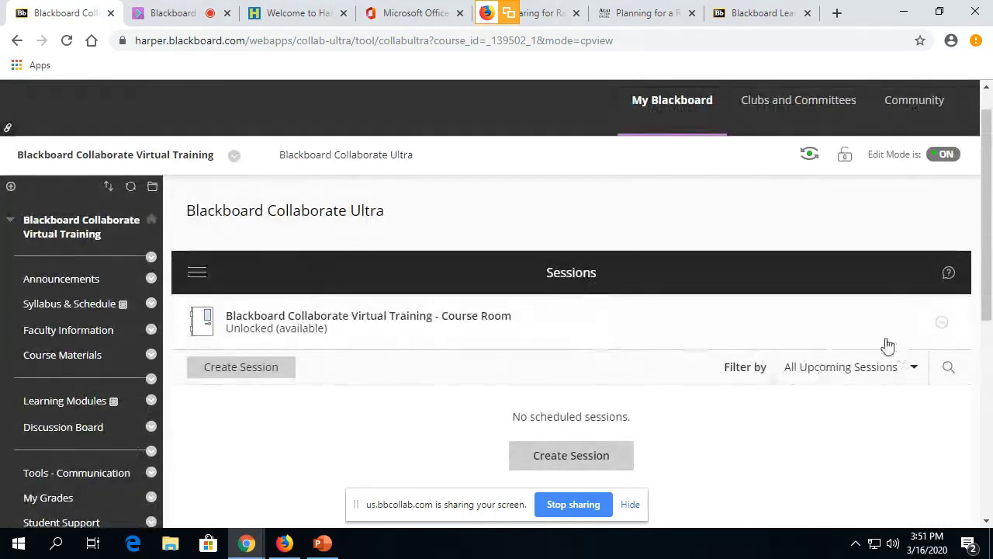
click(942, 324)
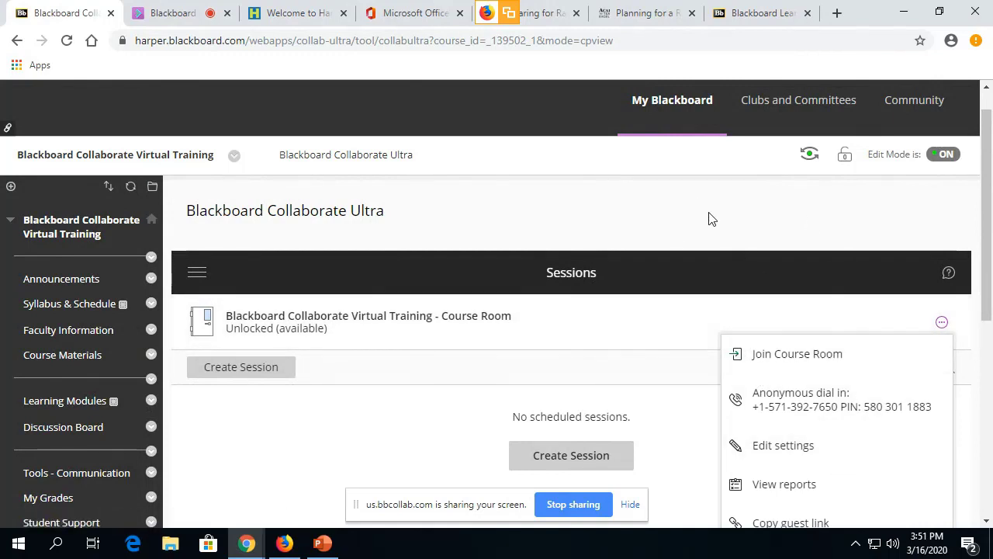
In the live Collaborate session, view the chat and attendee list, then stop sharing the application
click(179, 16)
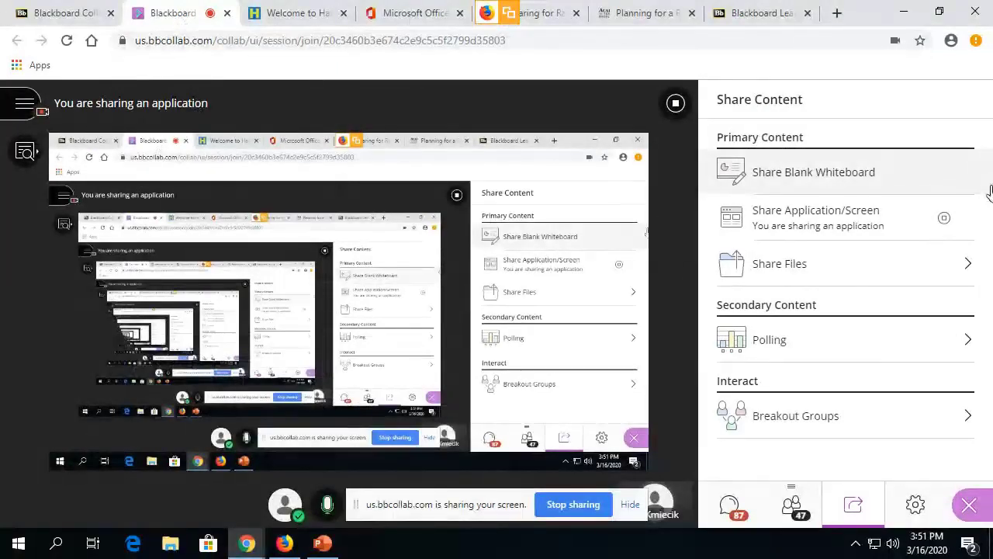
click(731, 506)
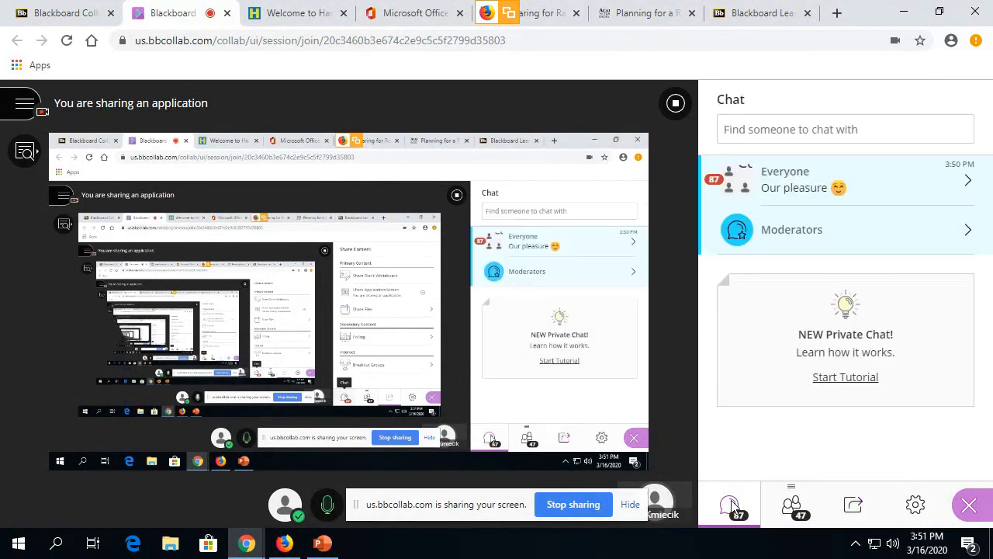
click(792, 506)
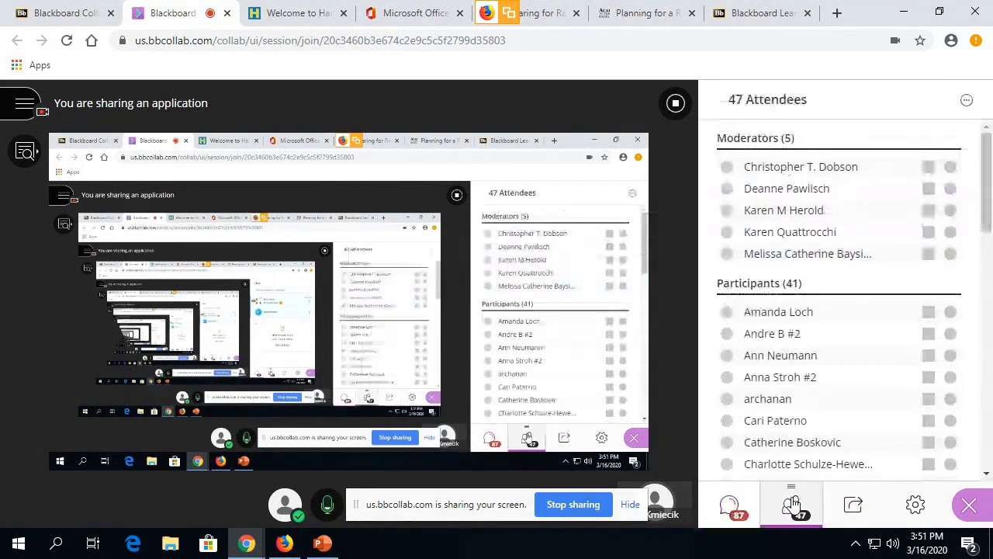
click(841, 497)
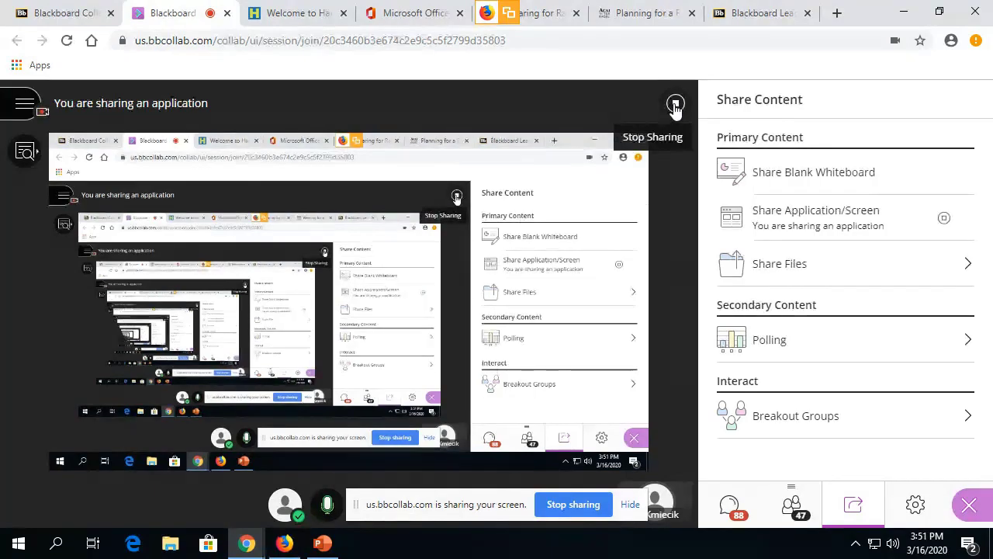
click(675, 106)
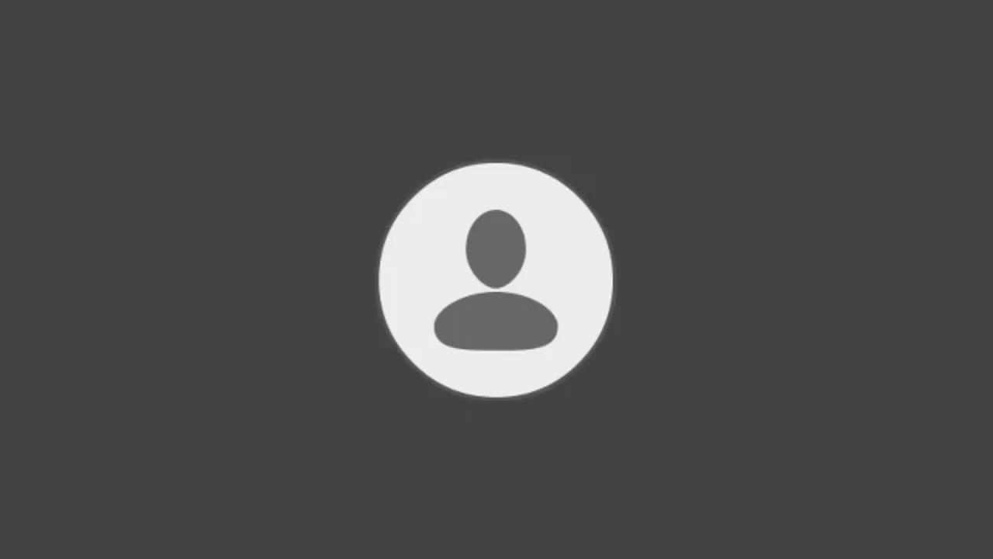
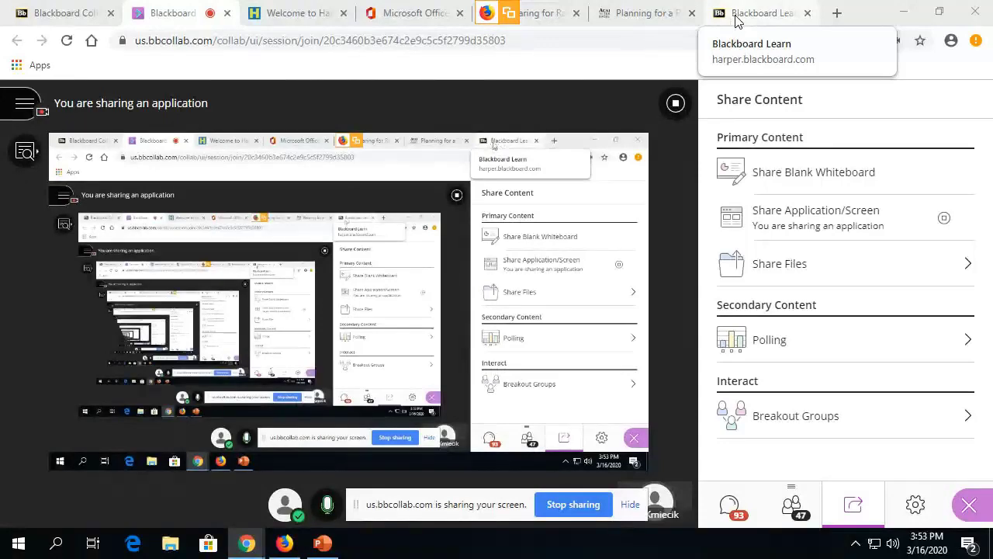
click(63, 14)
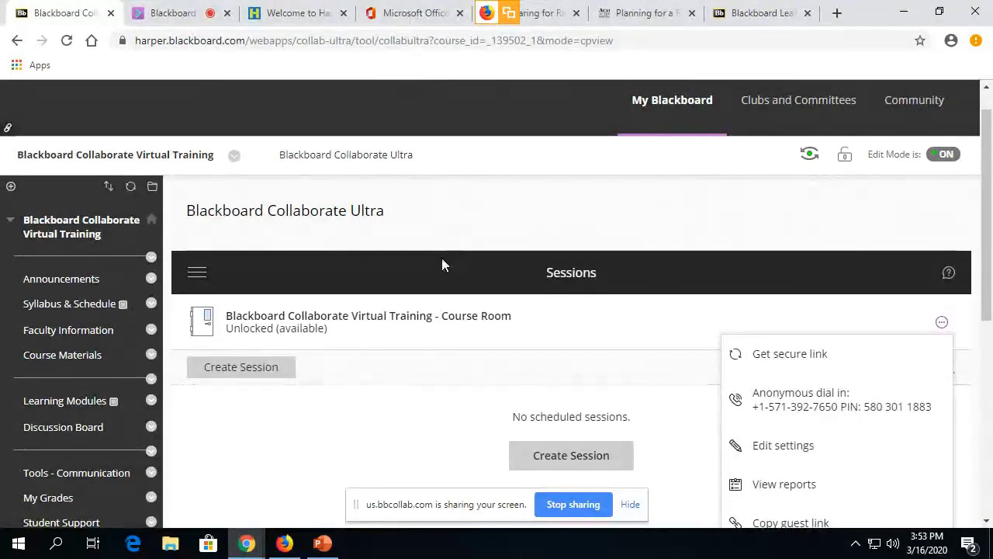
click(876, 318)
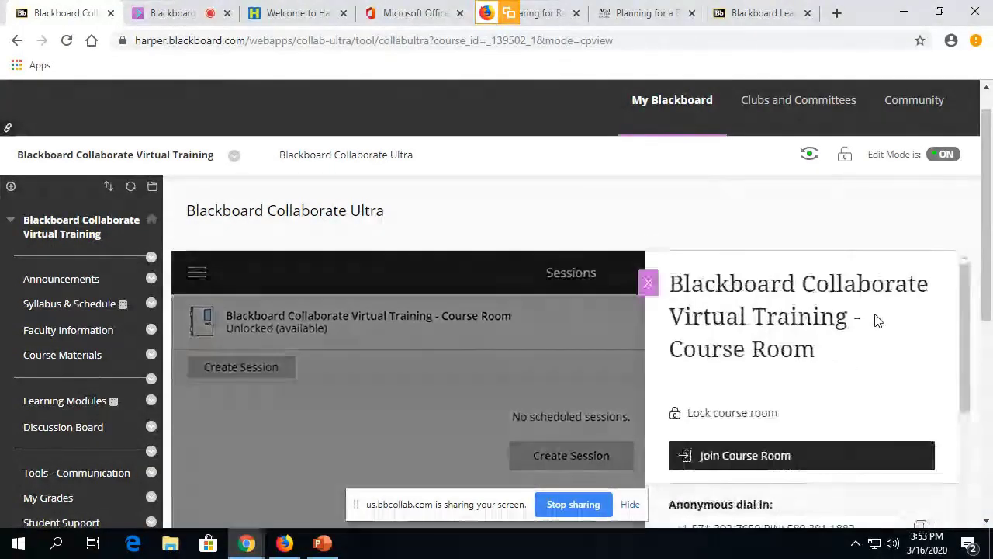
click(649, 282)
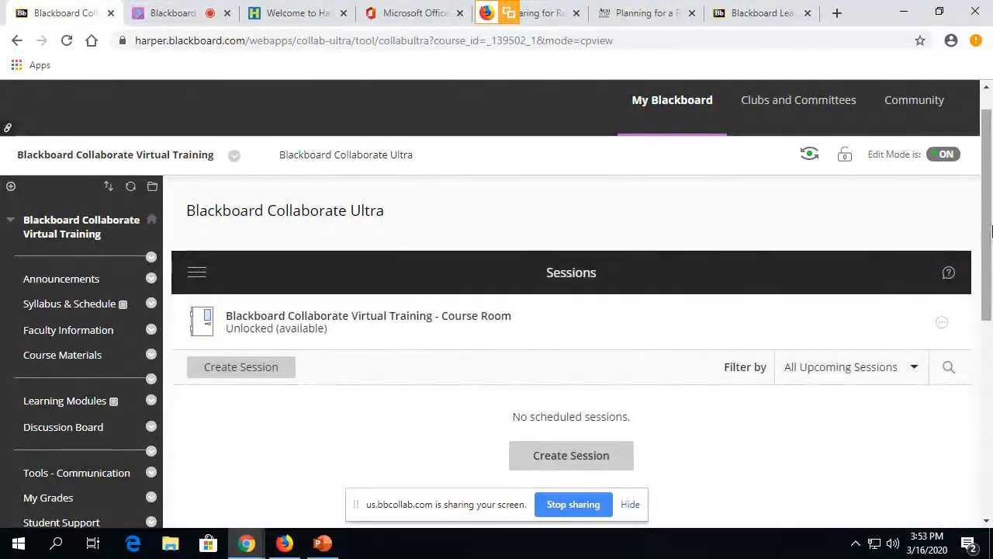
drag(986, 215, 990, 277)
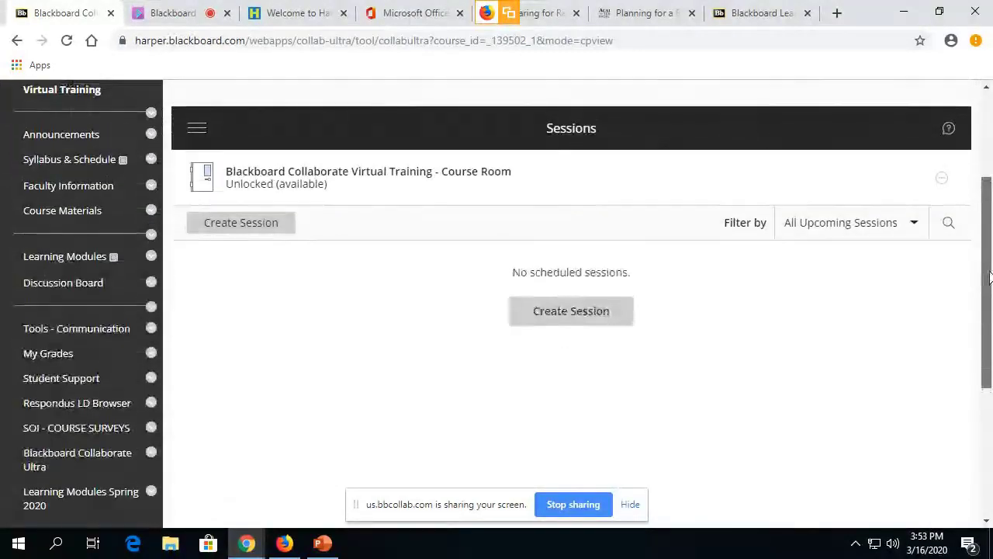
scroll(295, 310, up, 2)
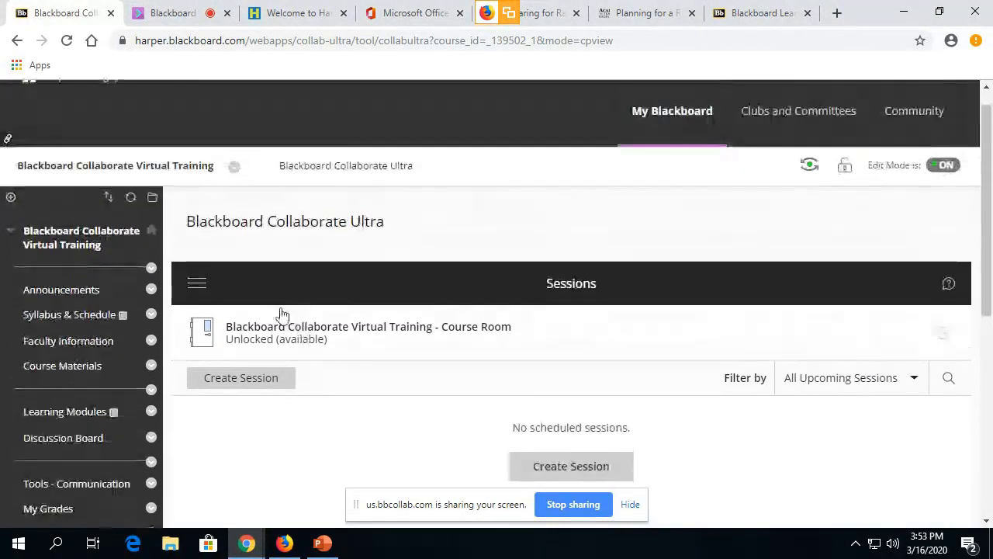
scroll(306, 399, down, 1)
scroll(304, 399, down, 2)
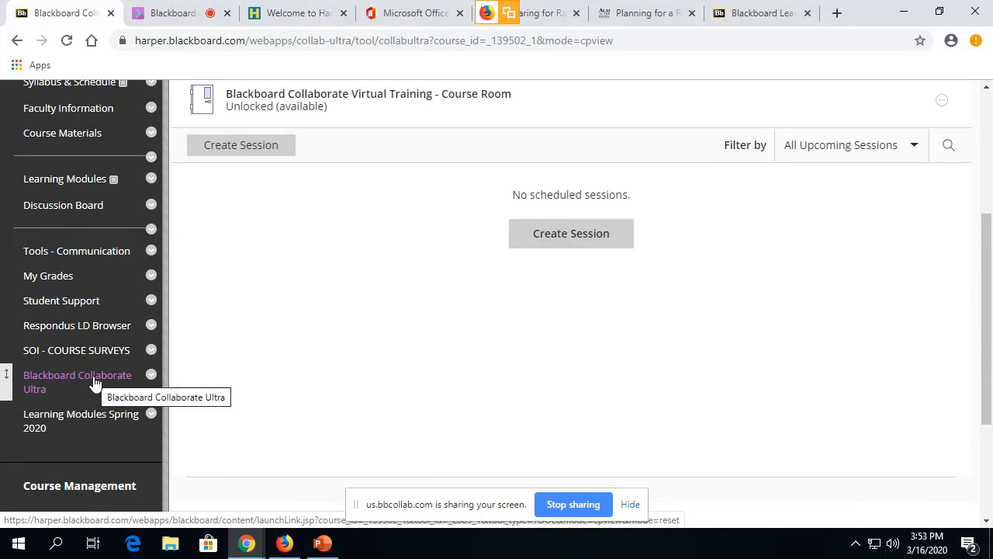
scroll(330, 278, up, 1)
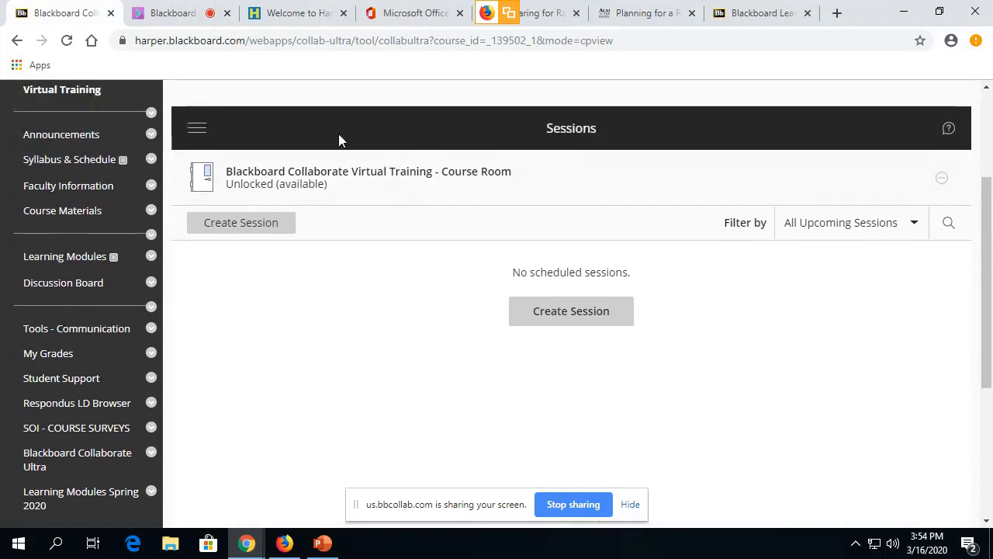
click(941, 180)
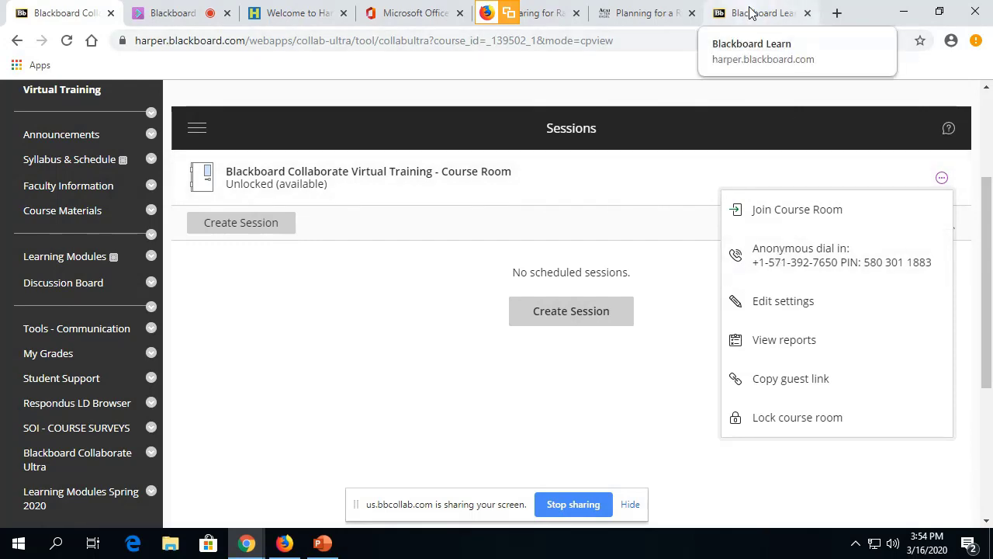
click(184, 19)
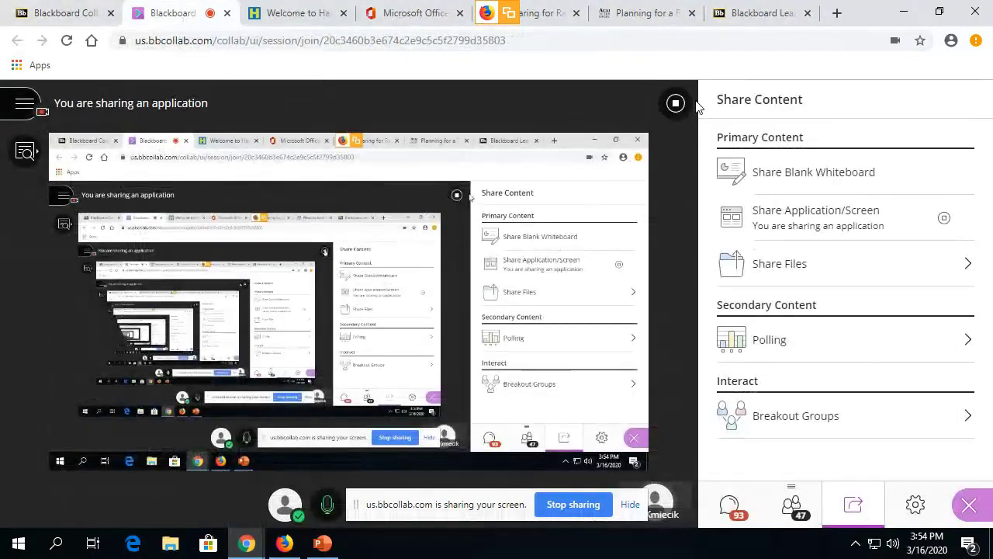
click(676, 105)
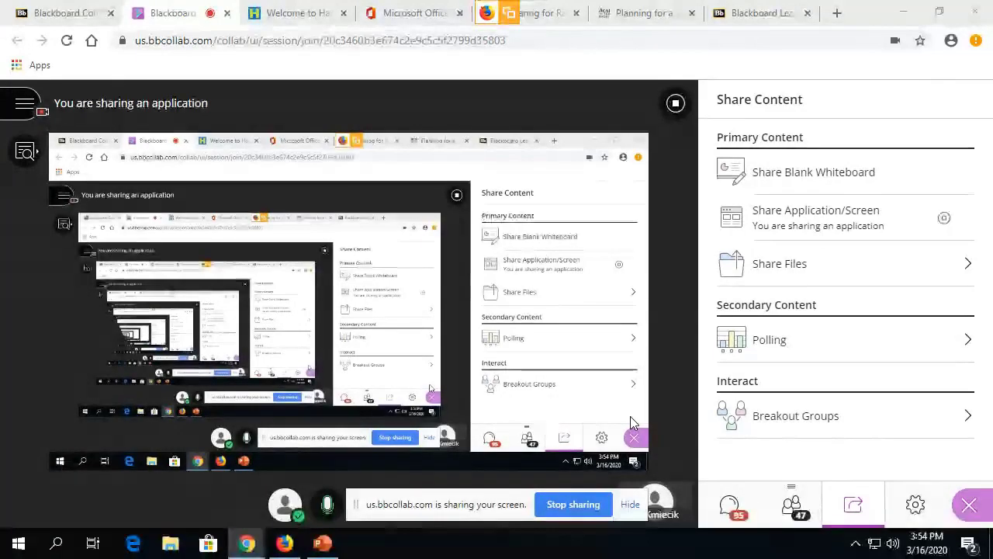
click(15, 111)
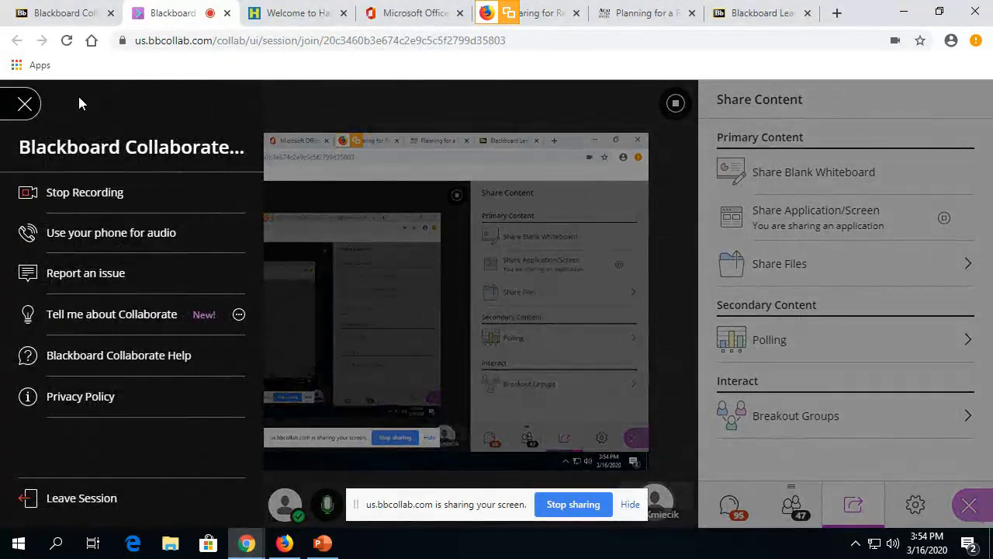
click(26, 101)
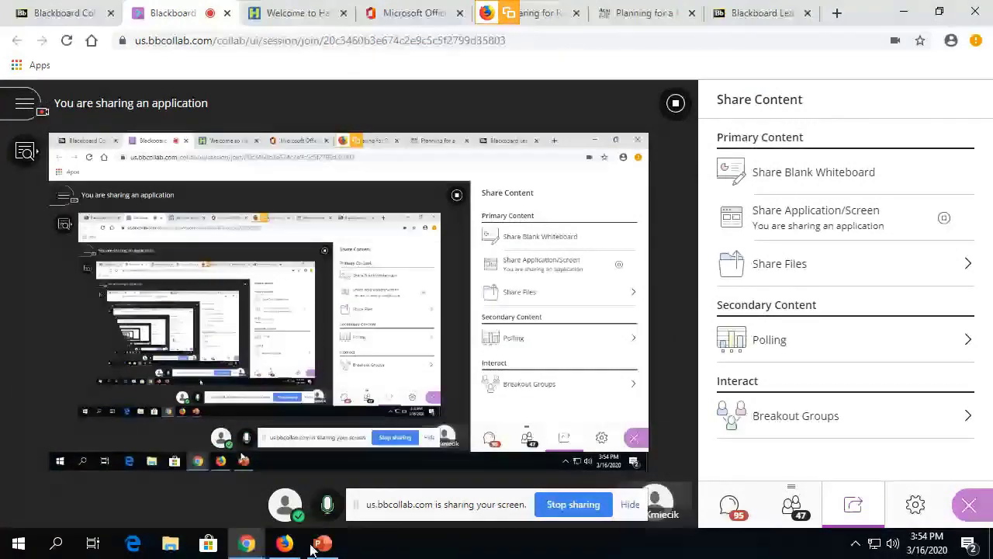
mouse_move(322, 544)
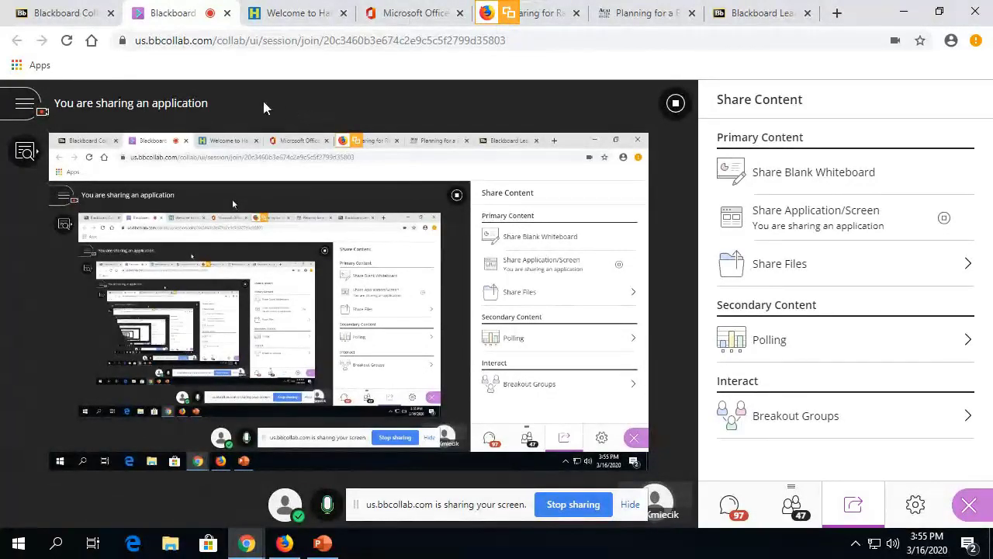
Return from the live session tab to the course's Collaborate Ultra sessions page and scroll down
click(60, 14)
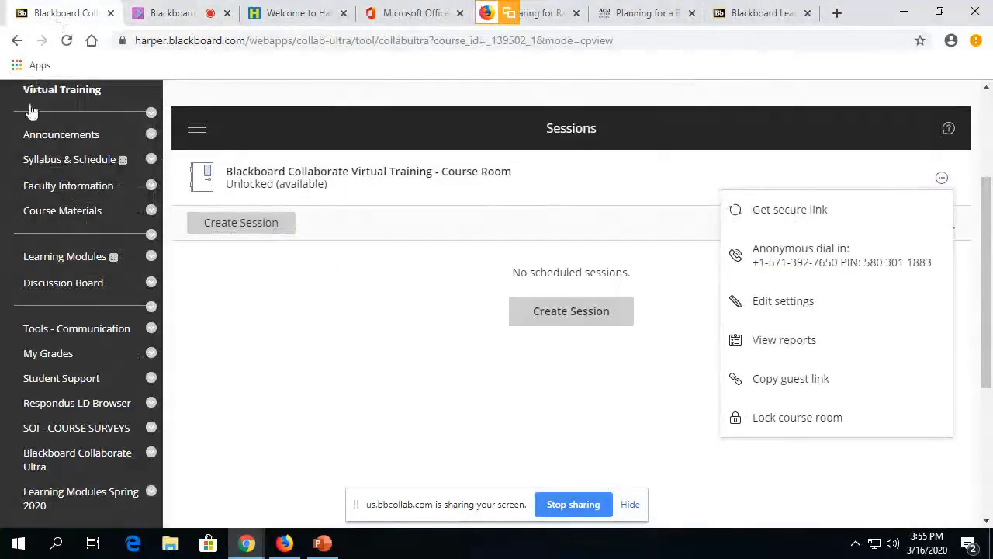
scroll(130, 189, up, 2)
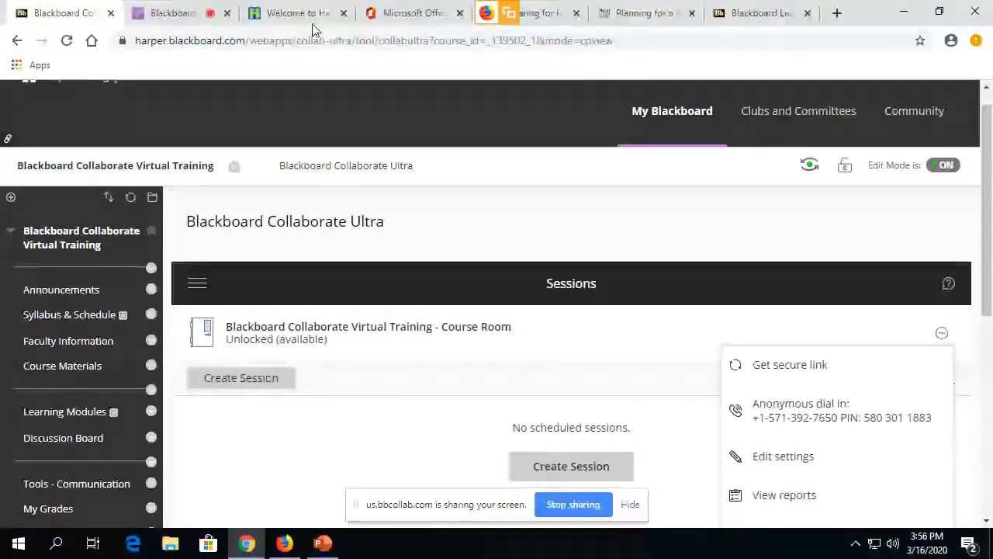
click(168, 13)
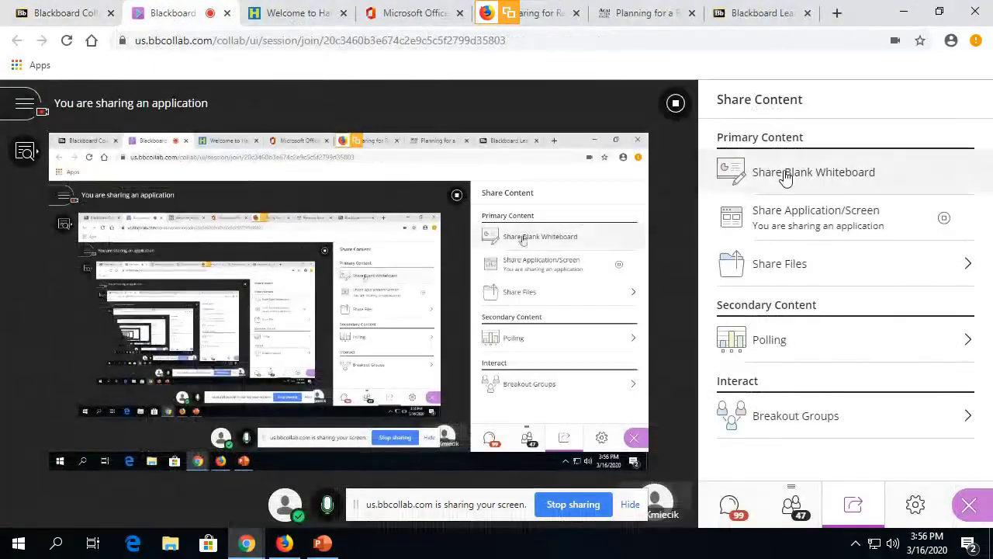
click(58, 14)
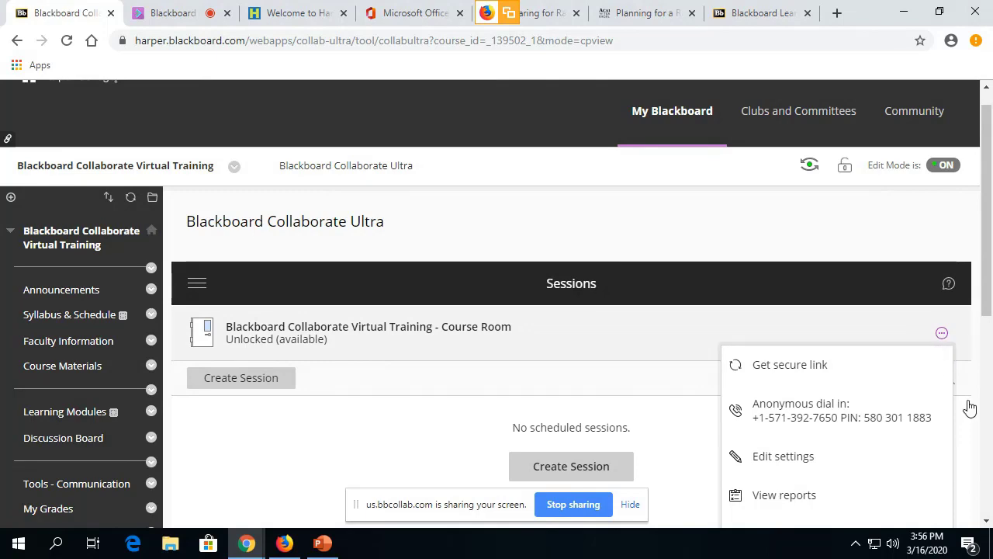
scroll(970, 408, down, 2)
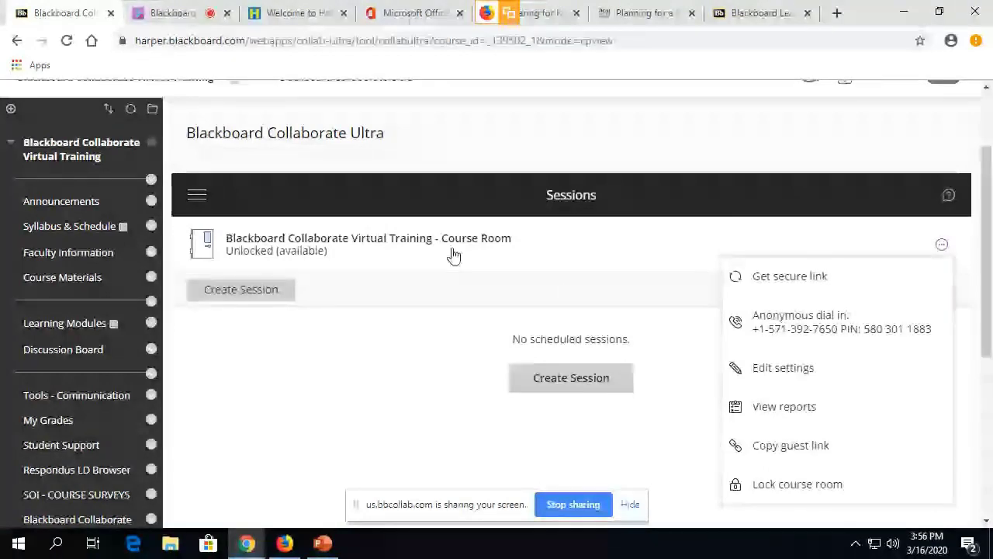
Show the Recordings list and open the options for 'Deploying an Exam in Blackboard'
click(208, 190)
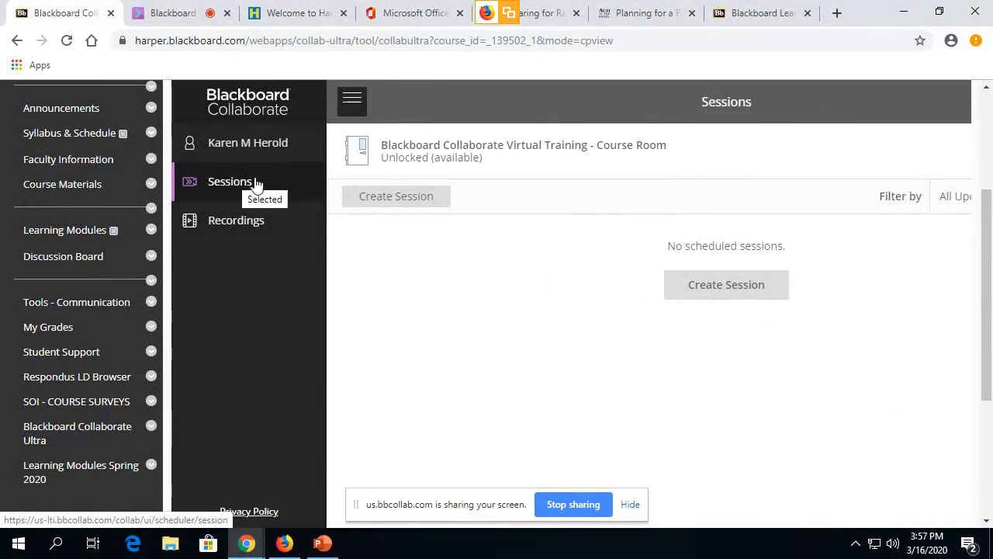
click(233, 225)
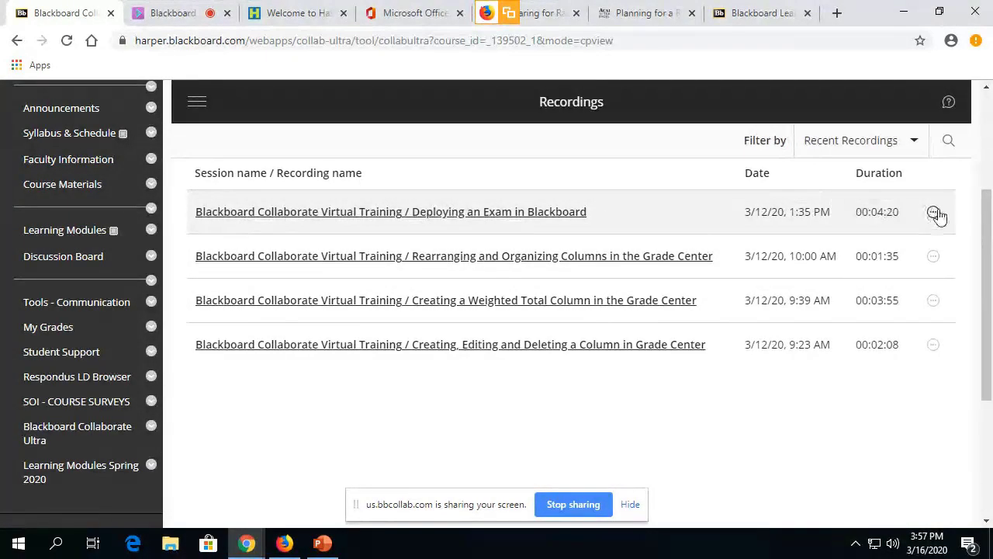
click(933, 214)
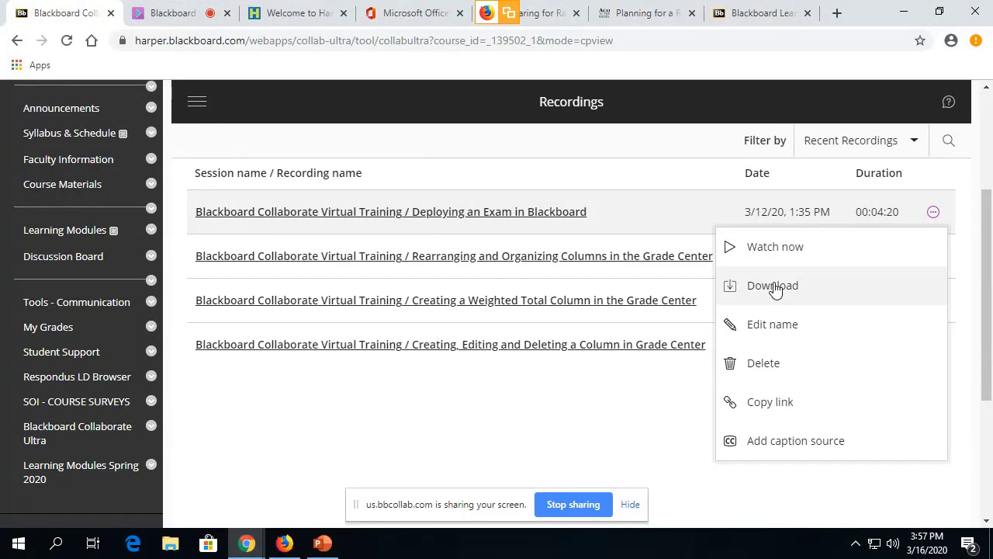
Download the Deploying an Exam recording as collab-recording.mp4 and confirm it in the Downloads folder
click(773, 285)
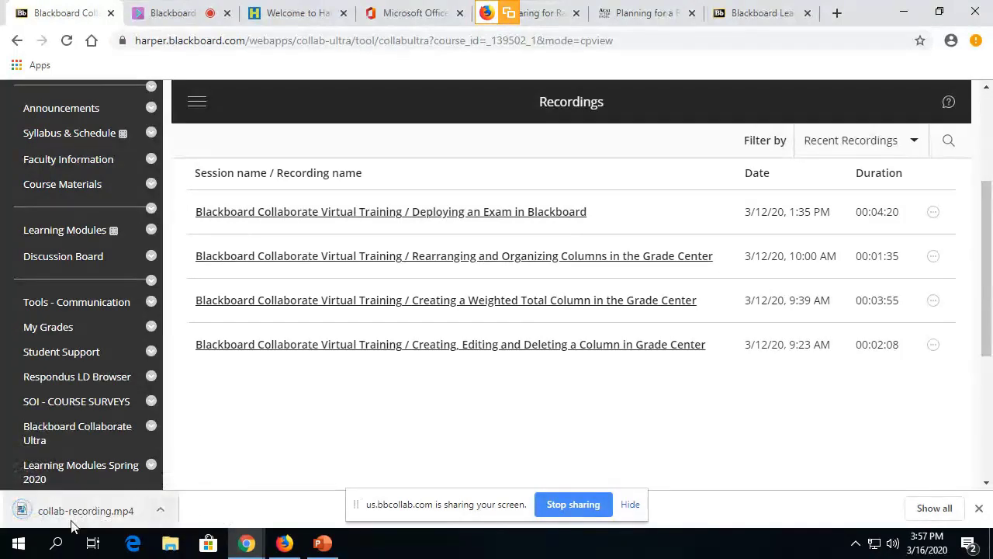
click(162, 512)
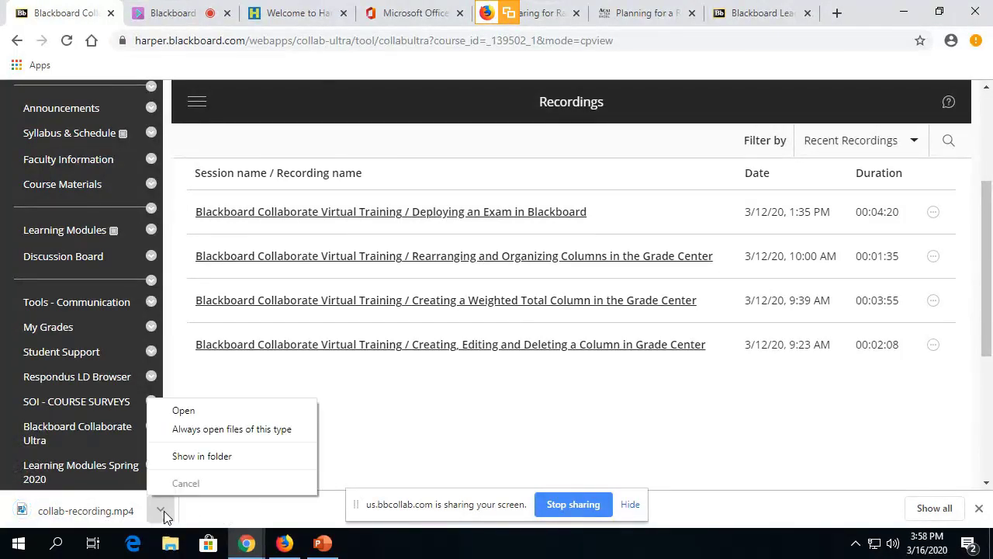
click(214, 458)
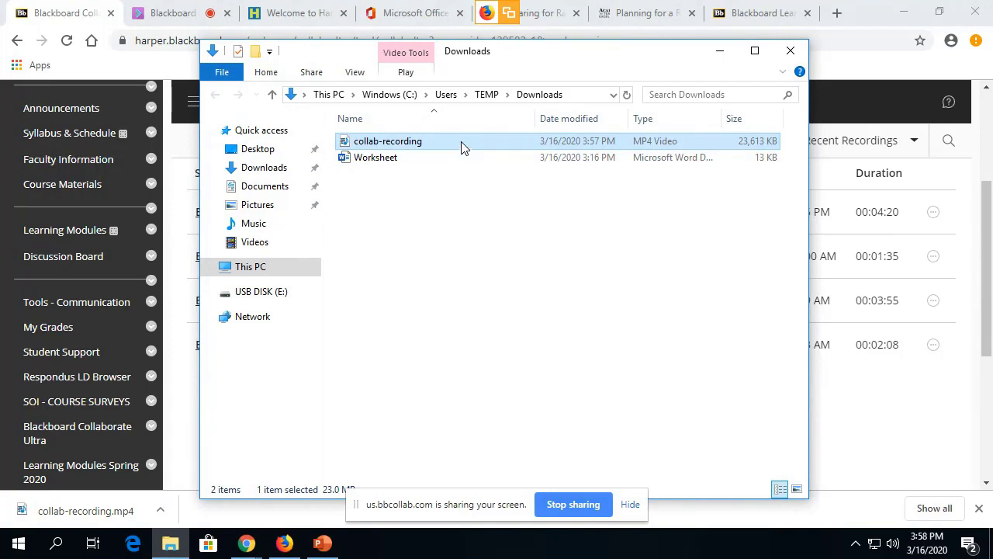
click(790, 52)
click(932, 214)
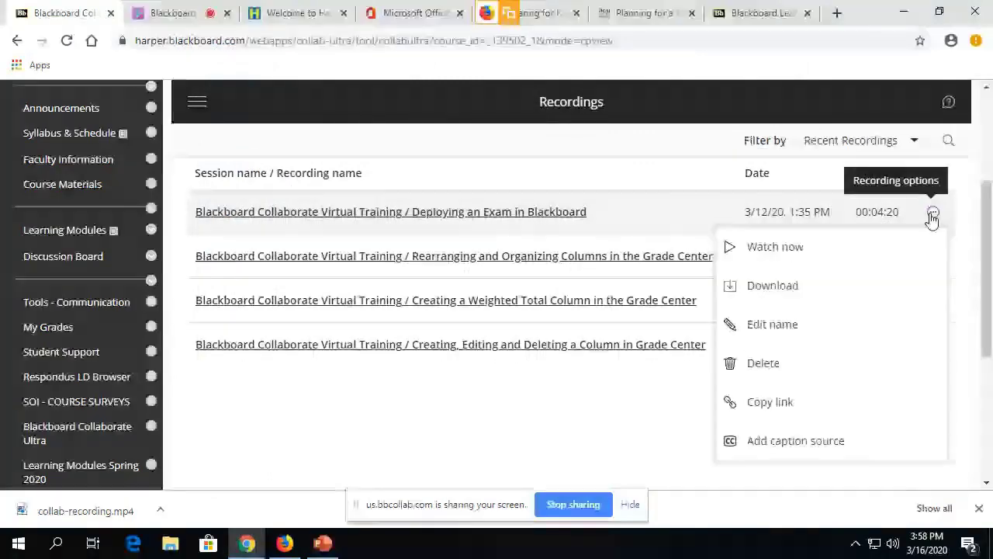
click(796, 326)
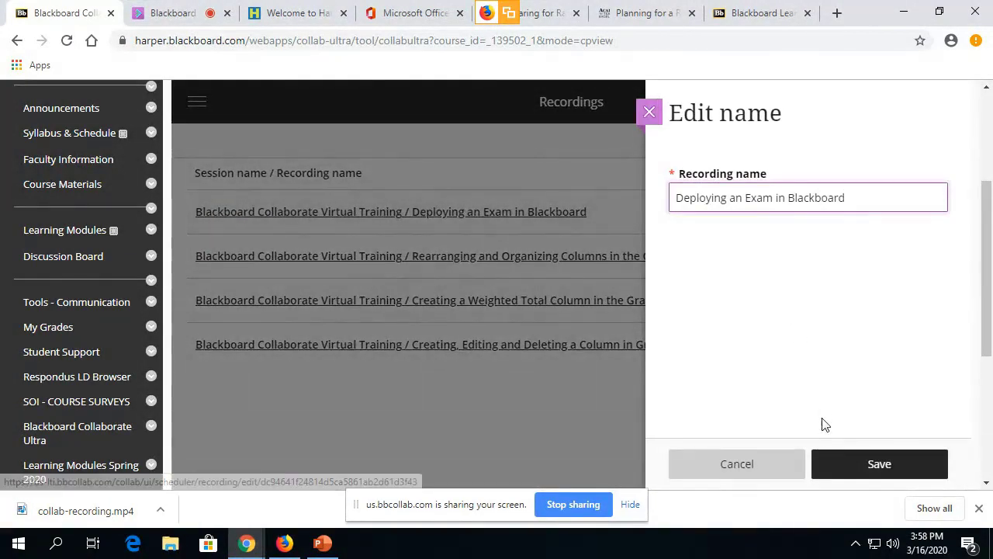
click(747, 466)
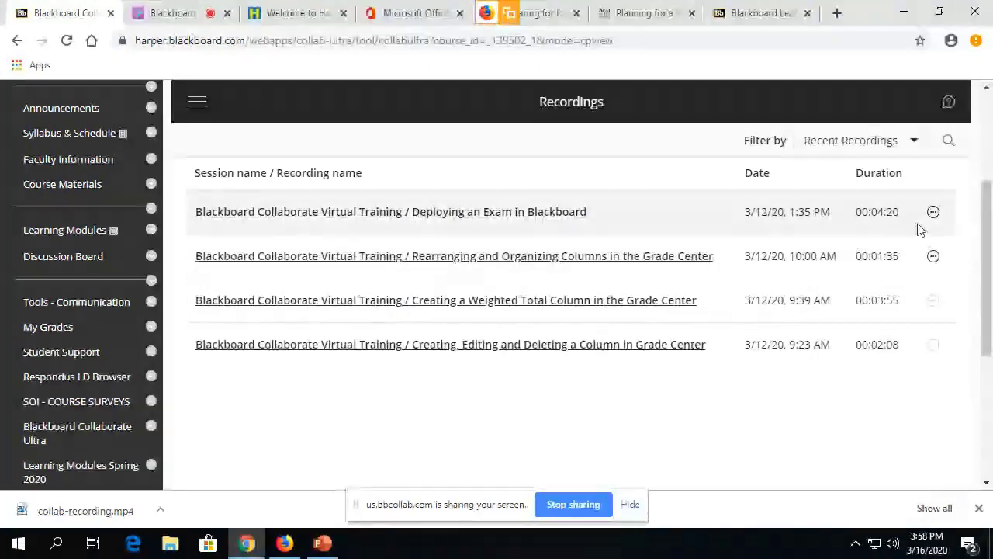
Copy the shareable us-lti.bbcollab.com link for the Deploying an Exam recording
click(935, 215)
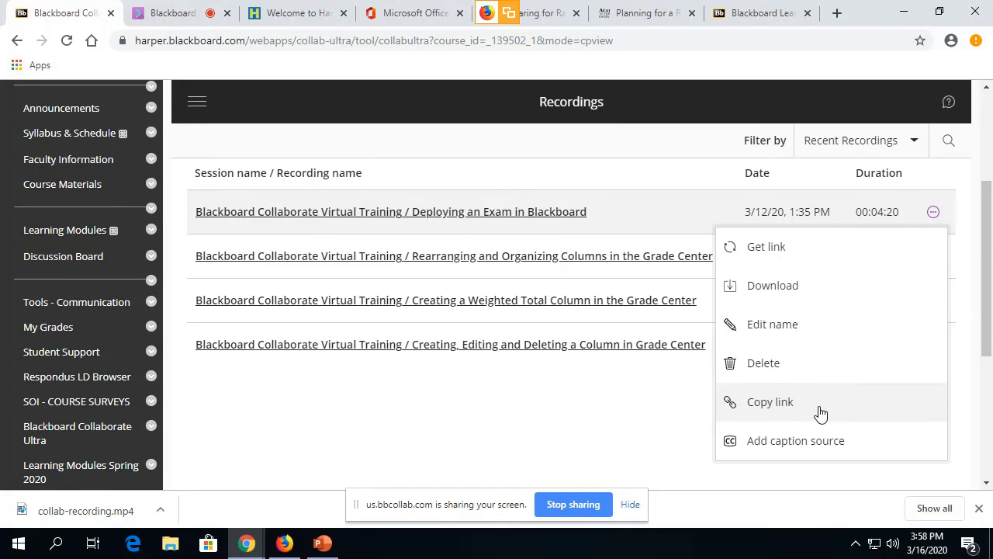
click(812, 410)
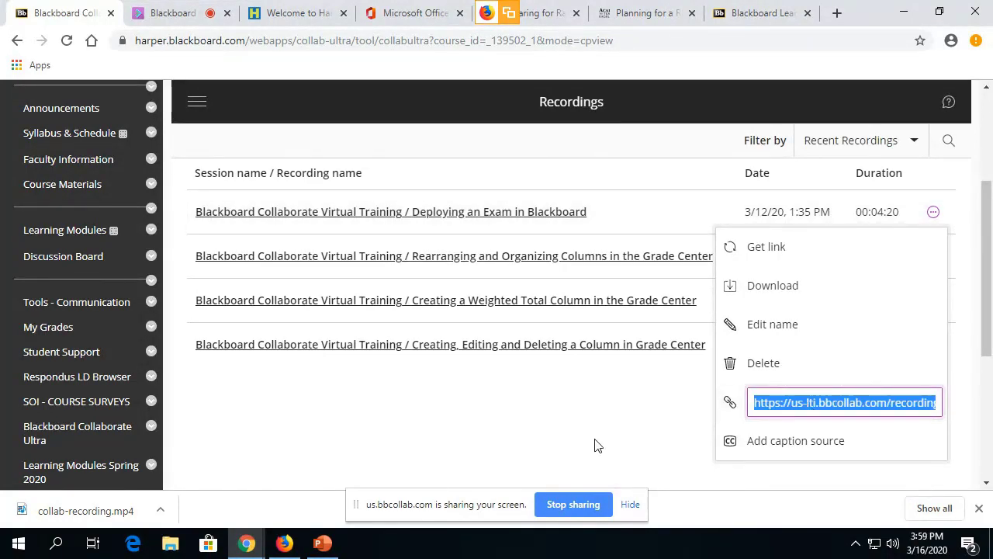
scroll(594, 445, up, 2)
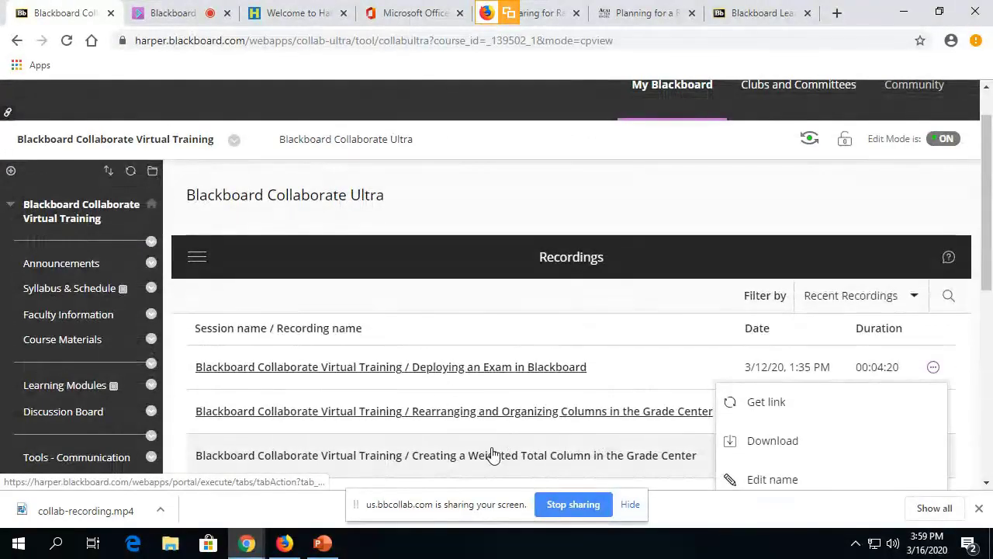
scroll(85, 295, down, 1)
Create a new Item in Learning Modules and paste the recording link into its Text box
click(75, 310)
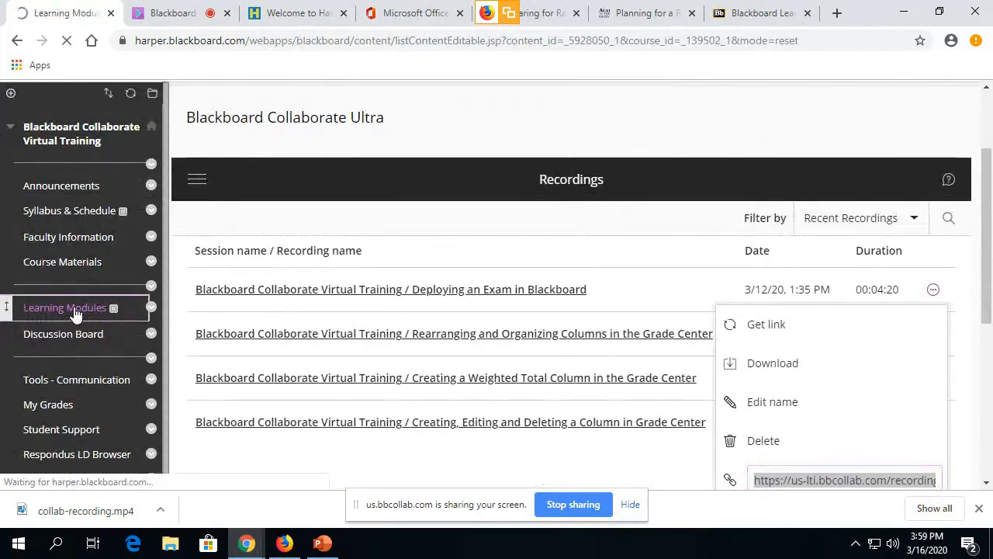
scroll(318, 293, down, 1)
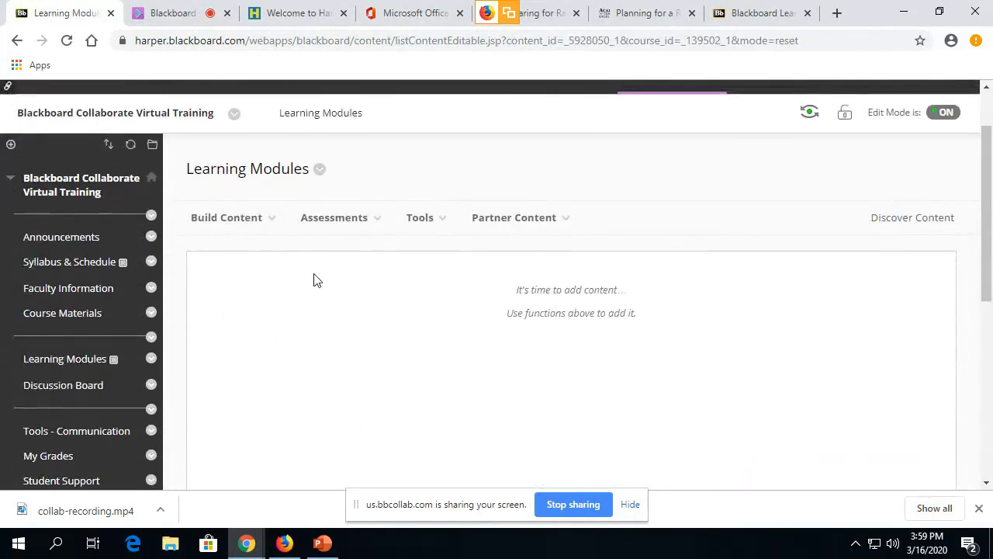
click(262, 225)
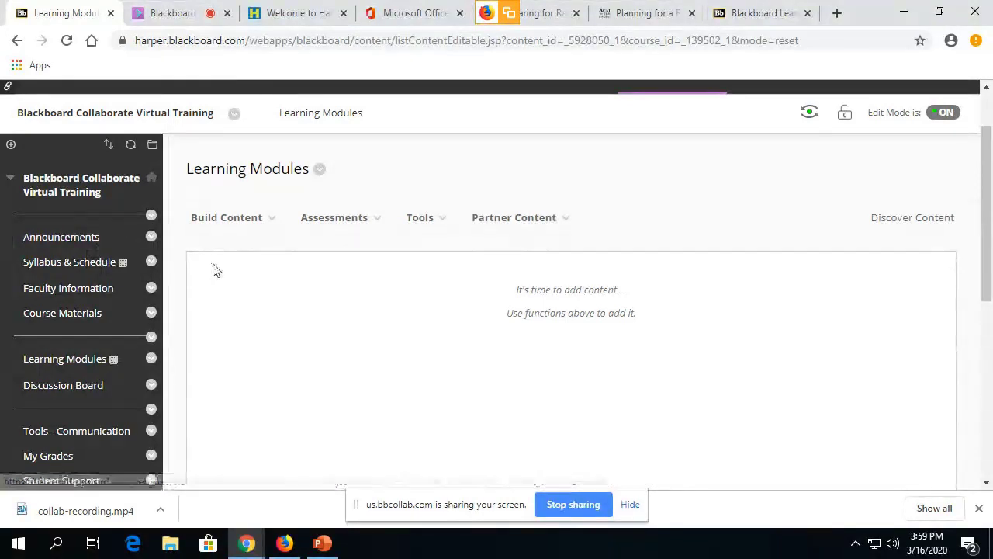
click(232, 224)
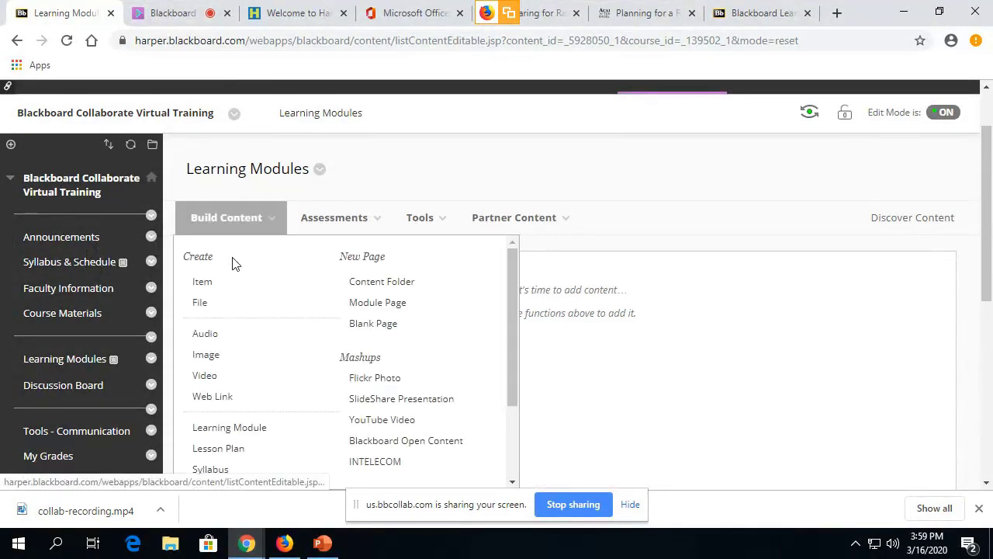
click(225, 289)
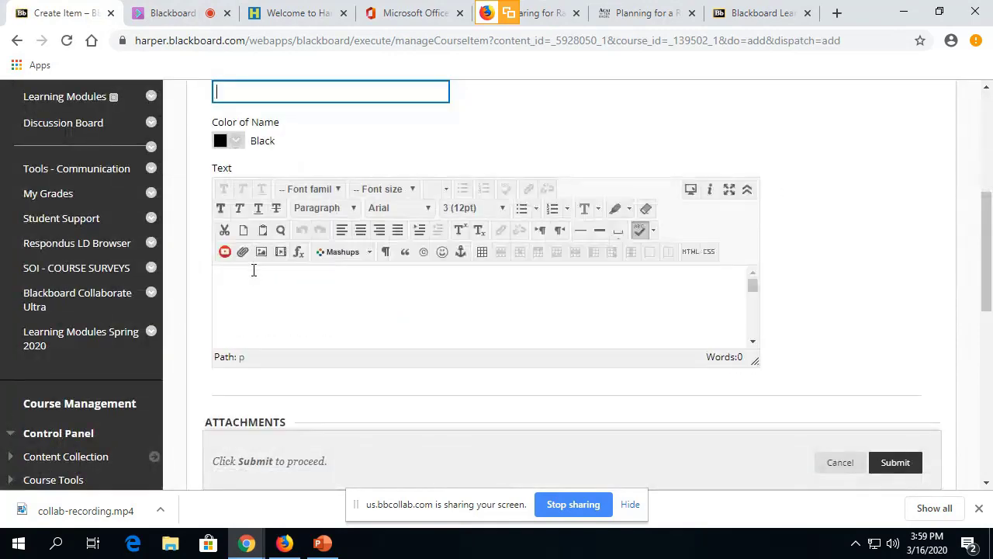
click(330, 310)
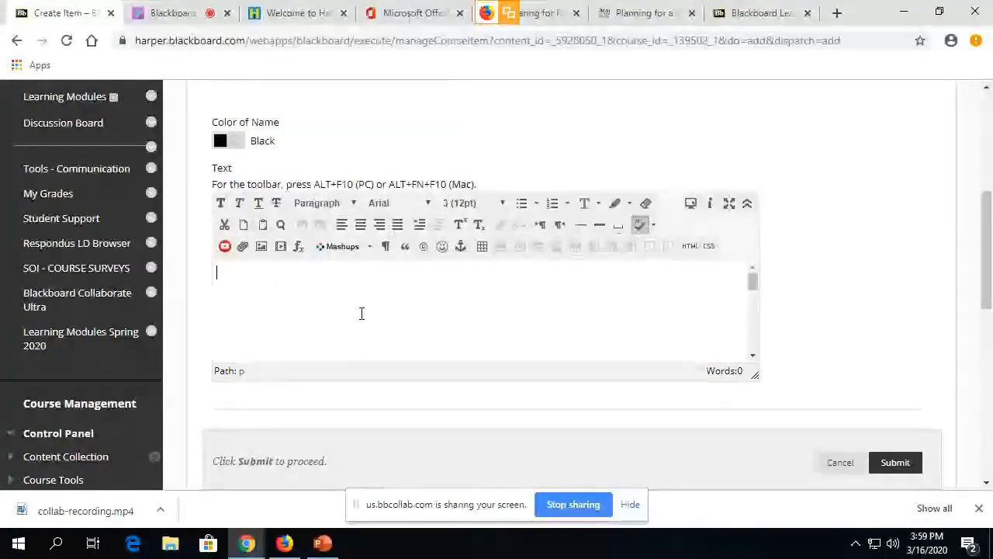
key(ctrl+v)
Hyperlink the pasted recording URL to open in a new window, then cancel the item
drag(573, 277, 219, 295)
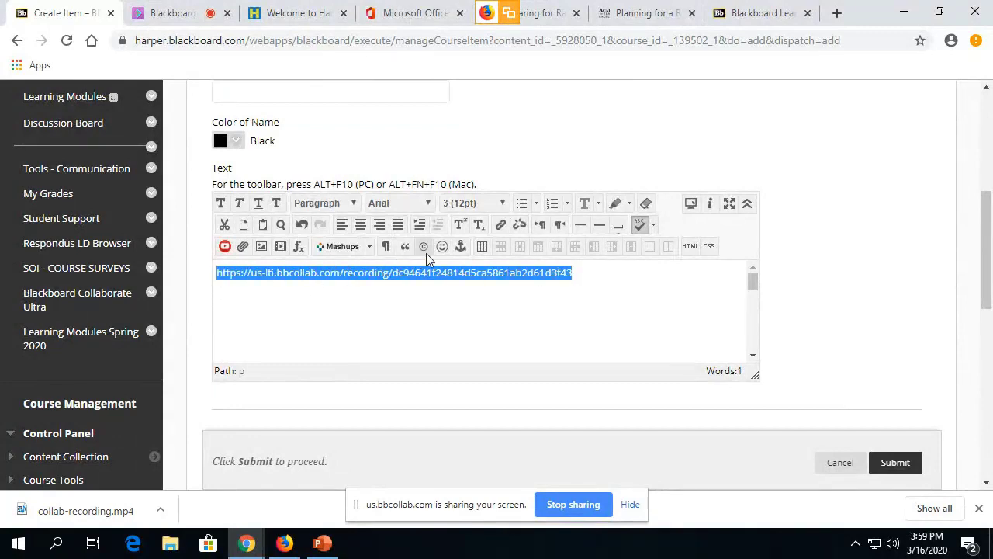
click(500, 225)
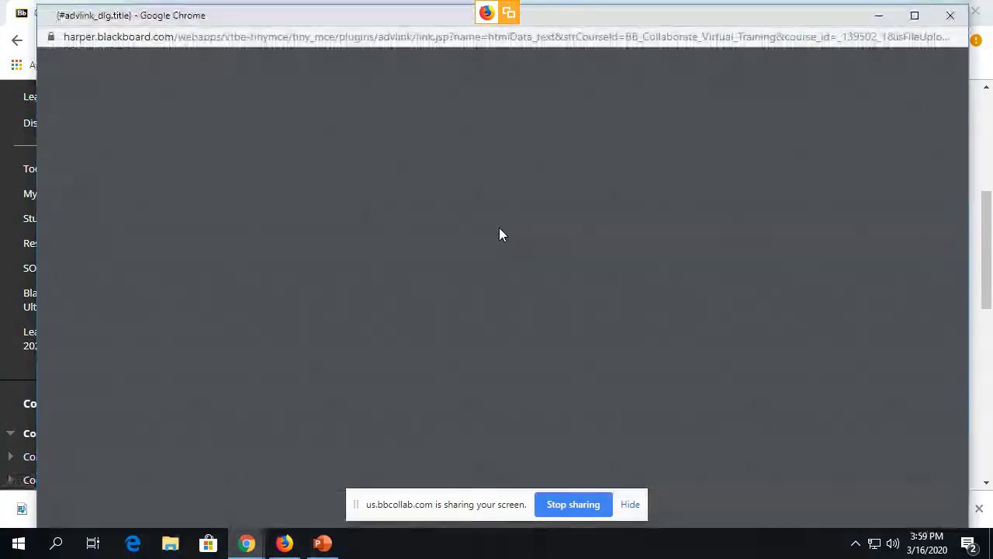
right_click(204, 95)
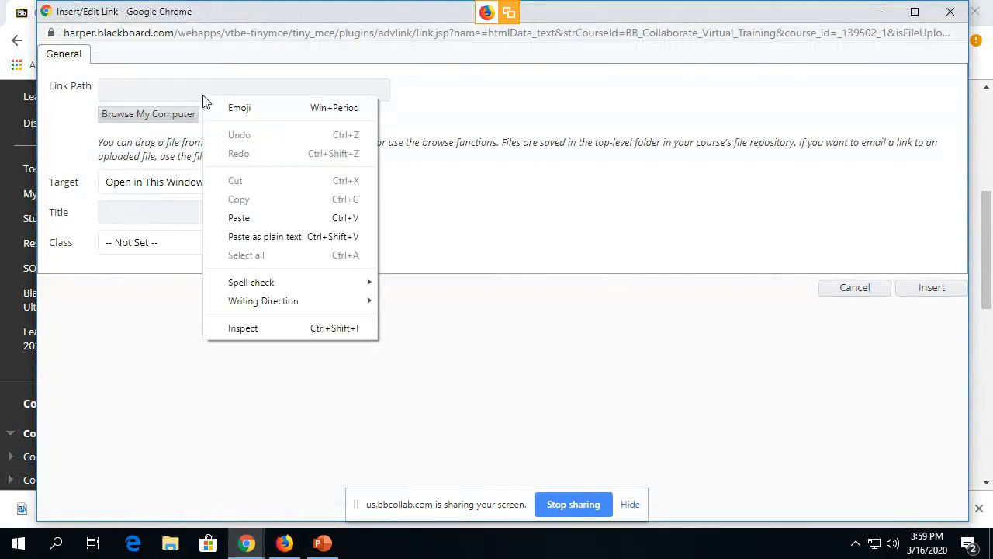
click(261, 217)
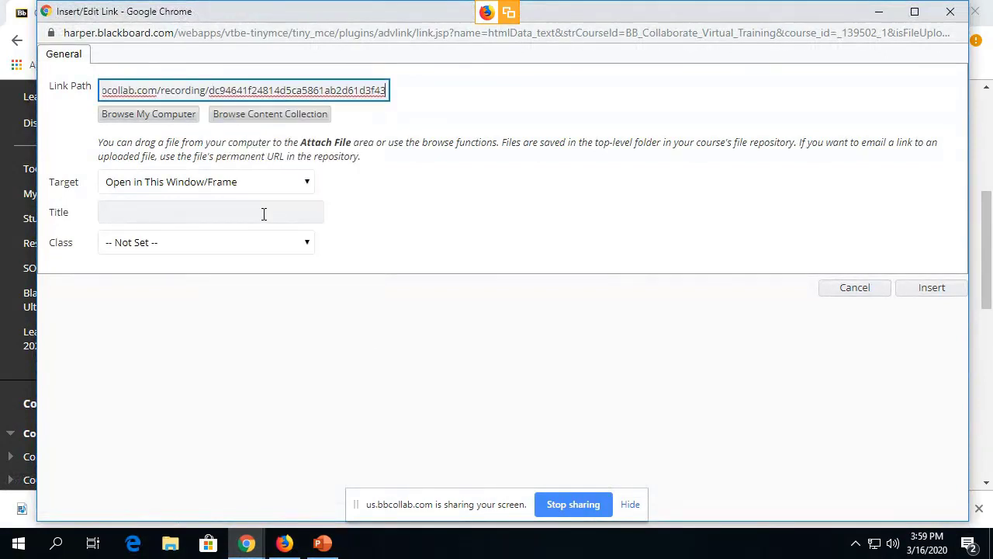
click(203, 185)
click(200, 218)
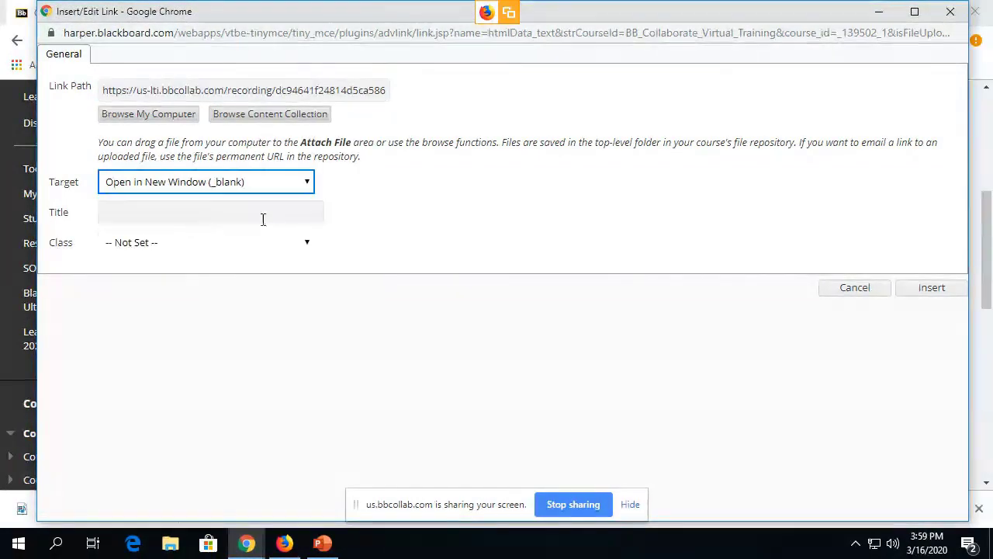
click(932, 288)
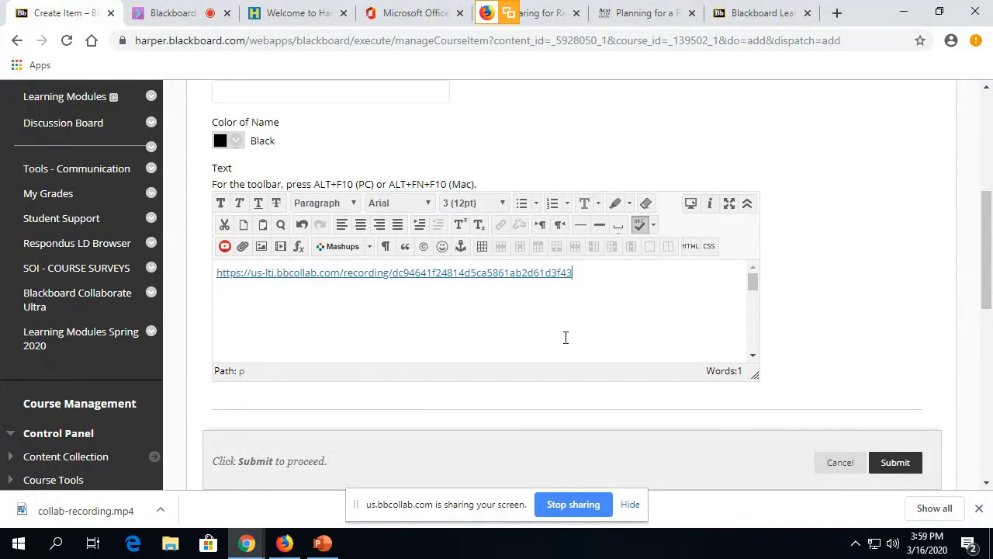
click(839, 463)
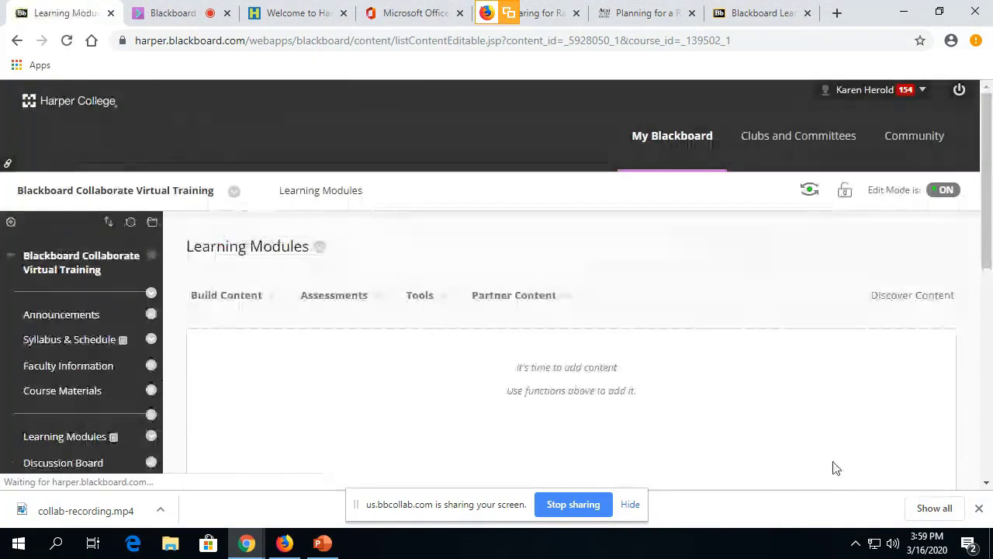
Go back to Blackboard Collaborate Ultra from the course menu and show its four recordings
scroll(739, 329, down, 5)
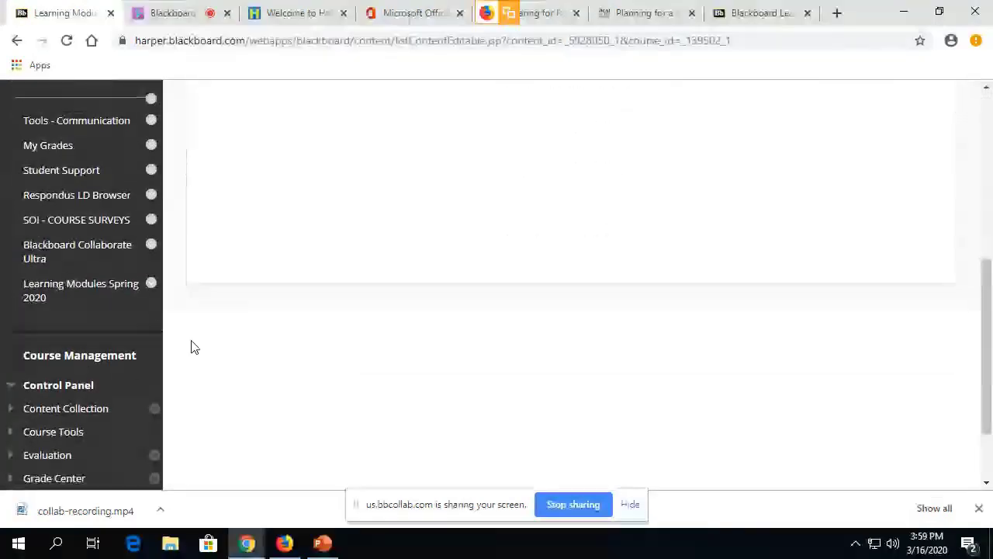
click(56, 253)
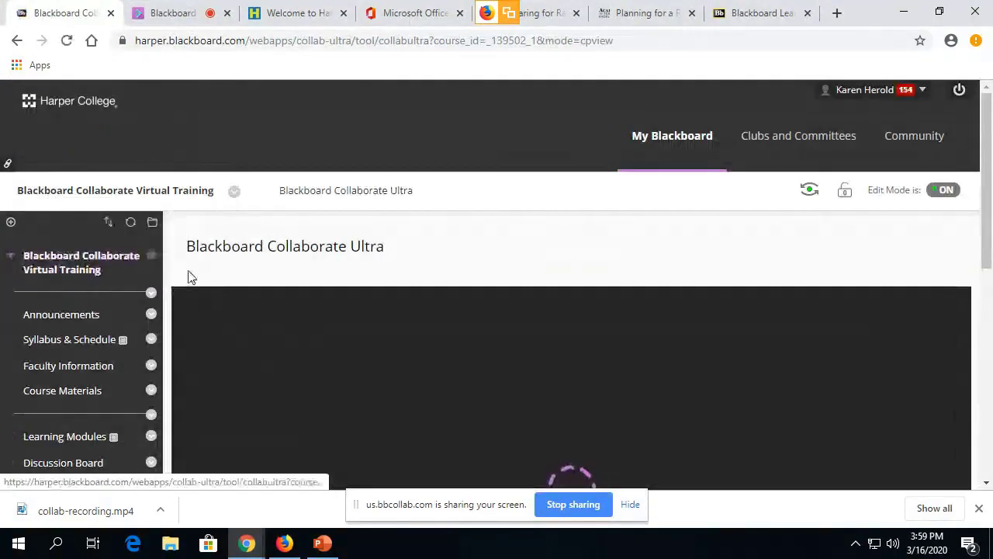
scroll(242, 282, down, 2)
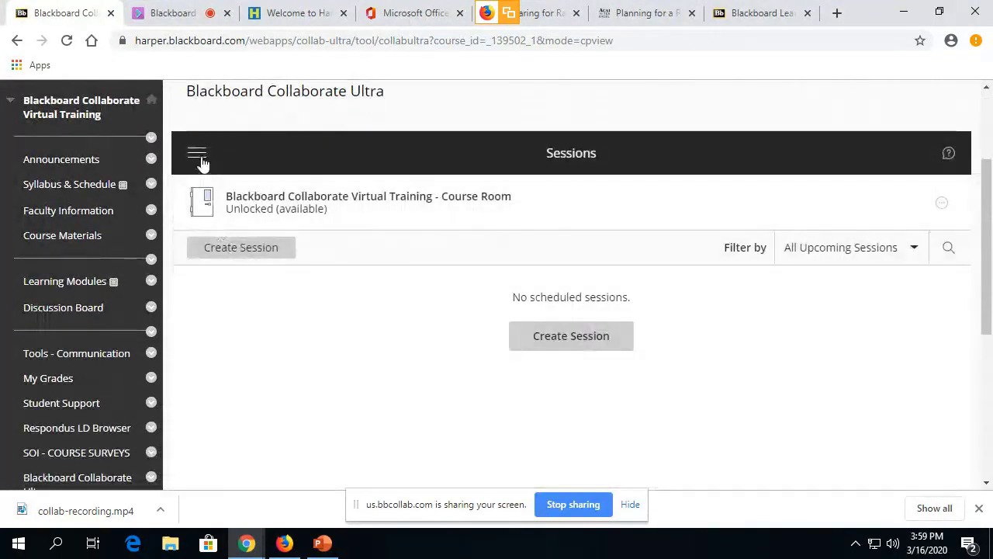
click(201, 160)
click(251, 220)
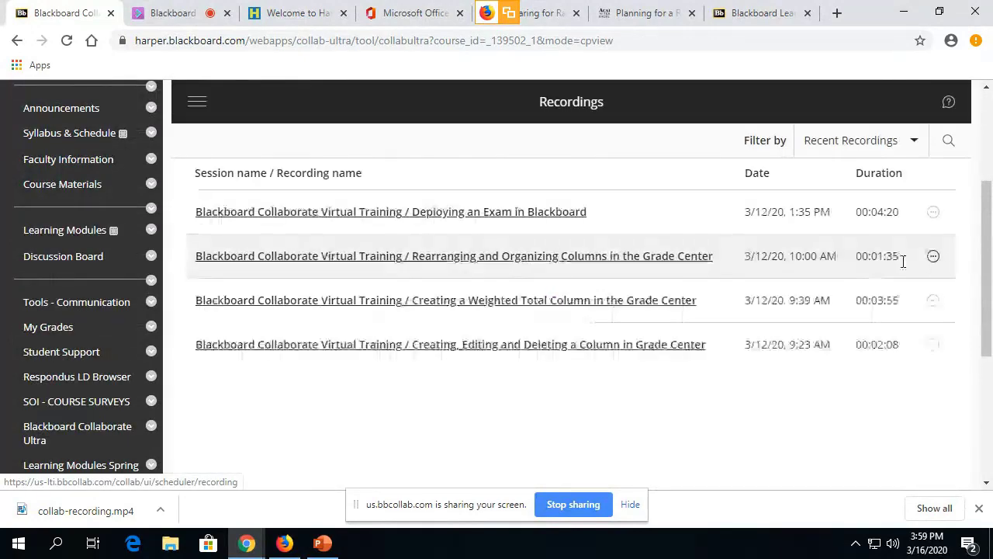
click(934, 214)
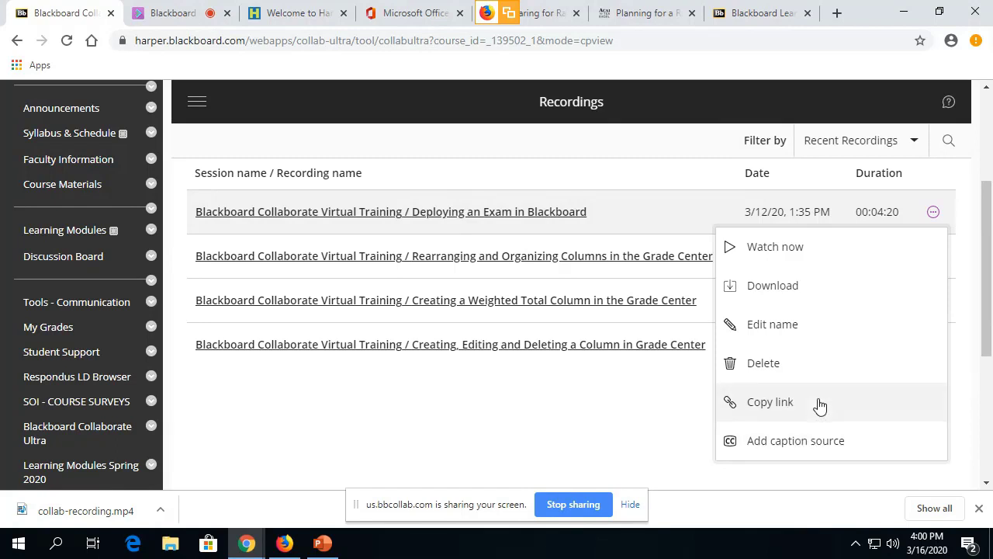
click(536, 418)
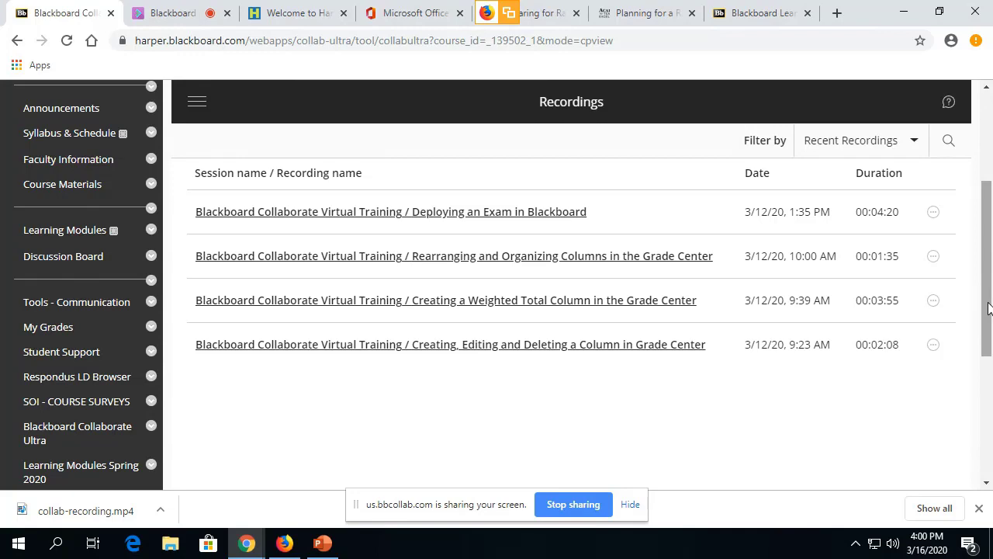
Close the stray new tab and scroll through the Rapid Transition page's support information
click(838, 13)
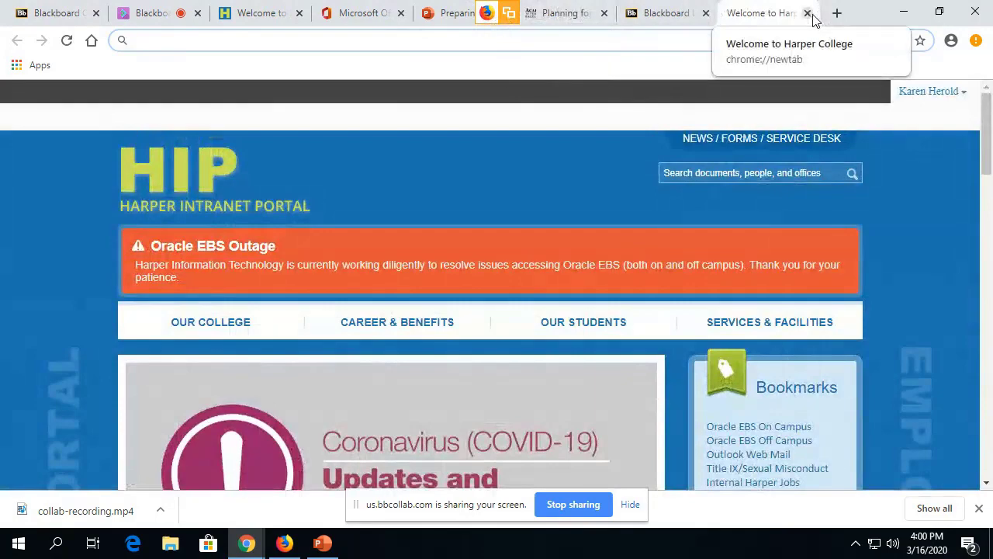
click(807, 13)
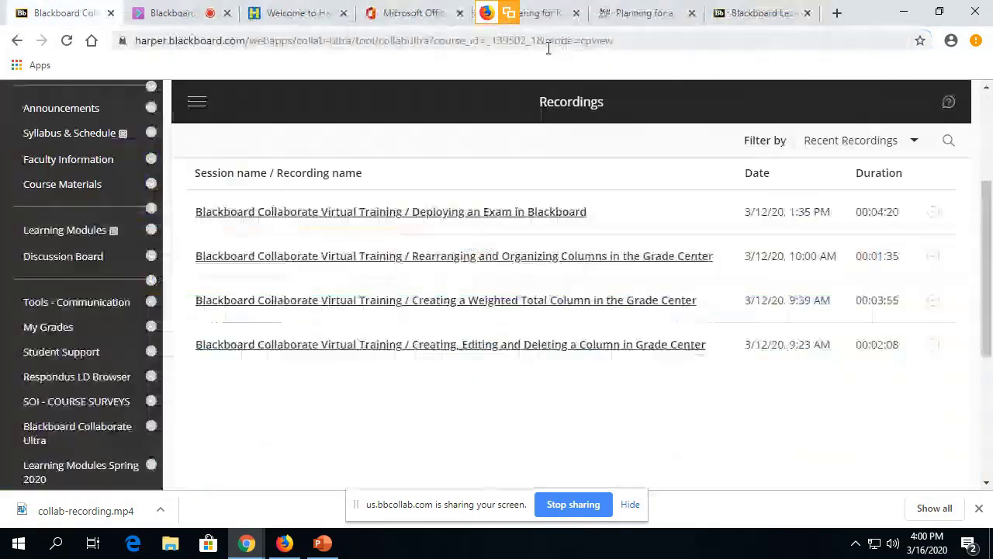
click(636, 13)
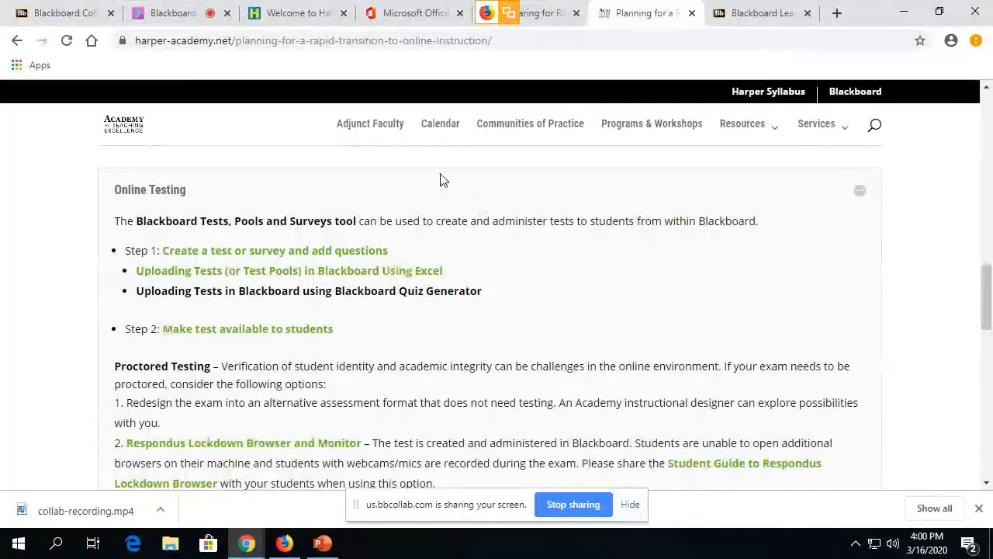
scroll(587, 160, up, 15)
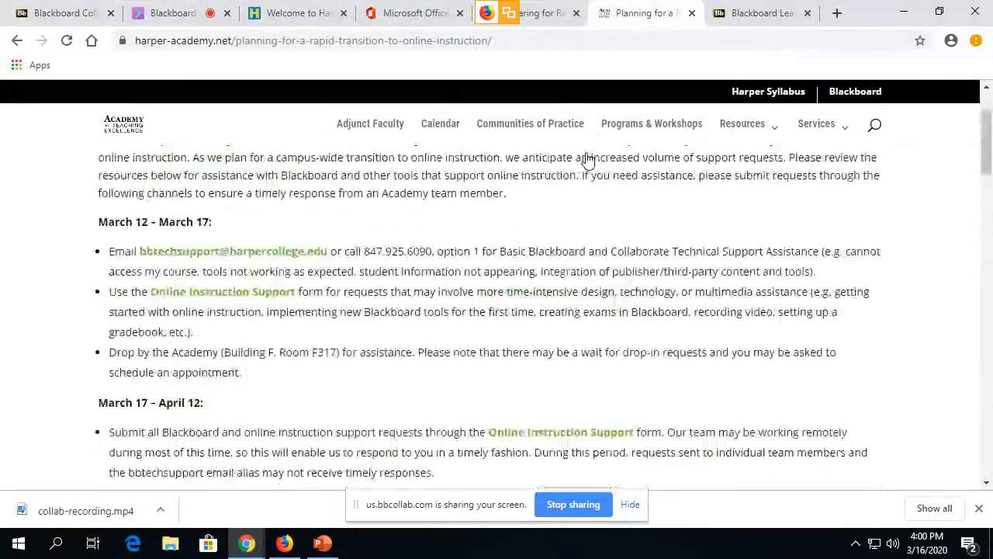
scroll(587, 160, up, 2)
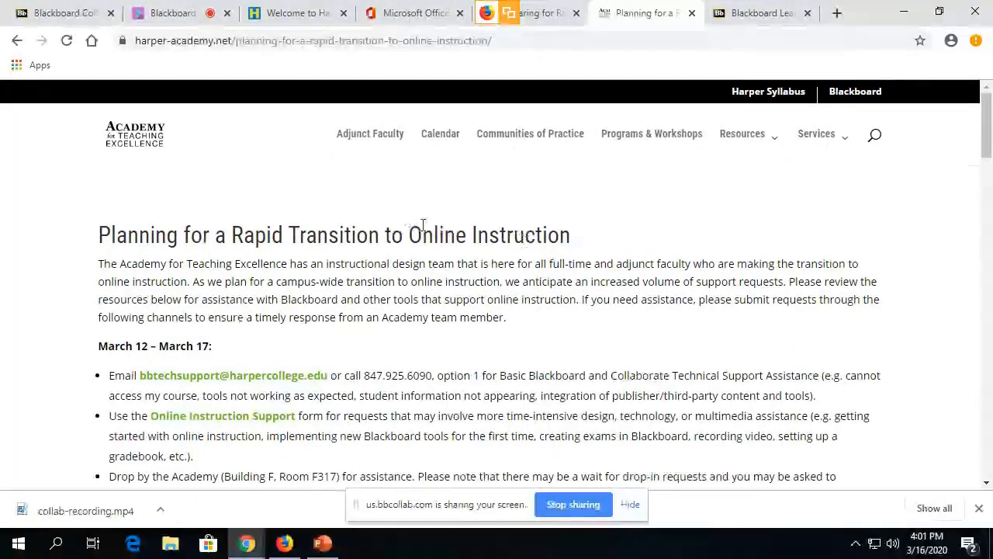
scroll(612, 240, down, 2)
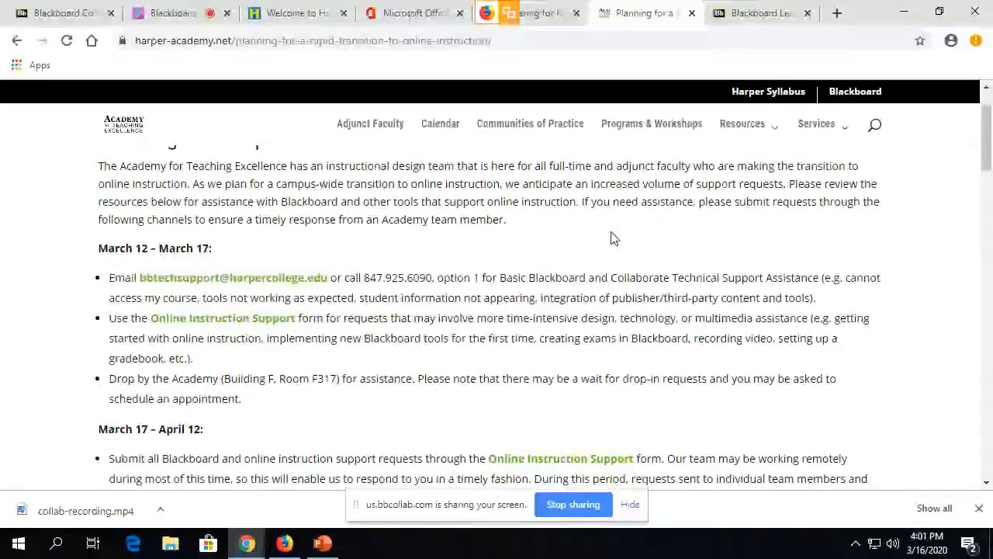
scroll(507, 282, down, 1)
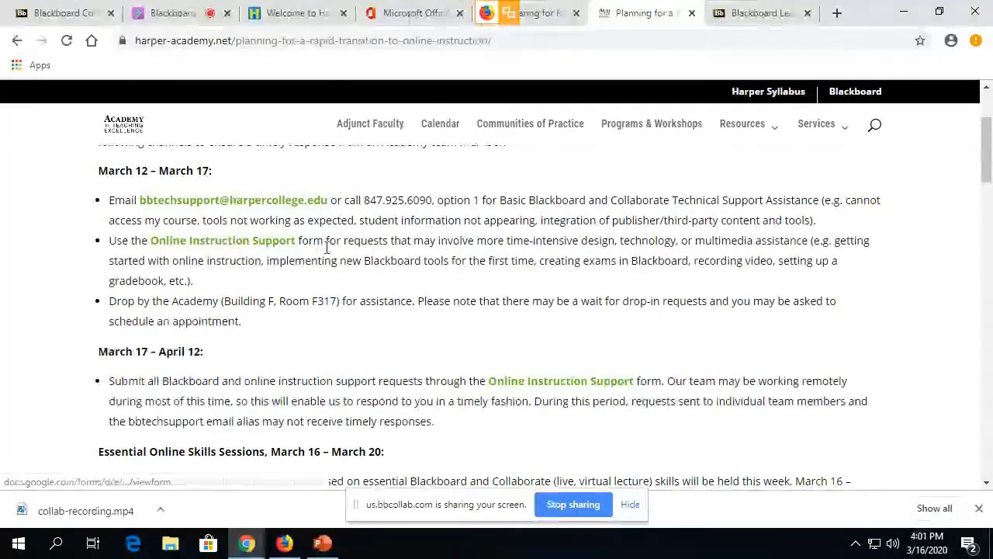
scroll(288, 274, down, 3)
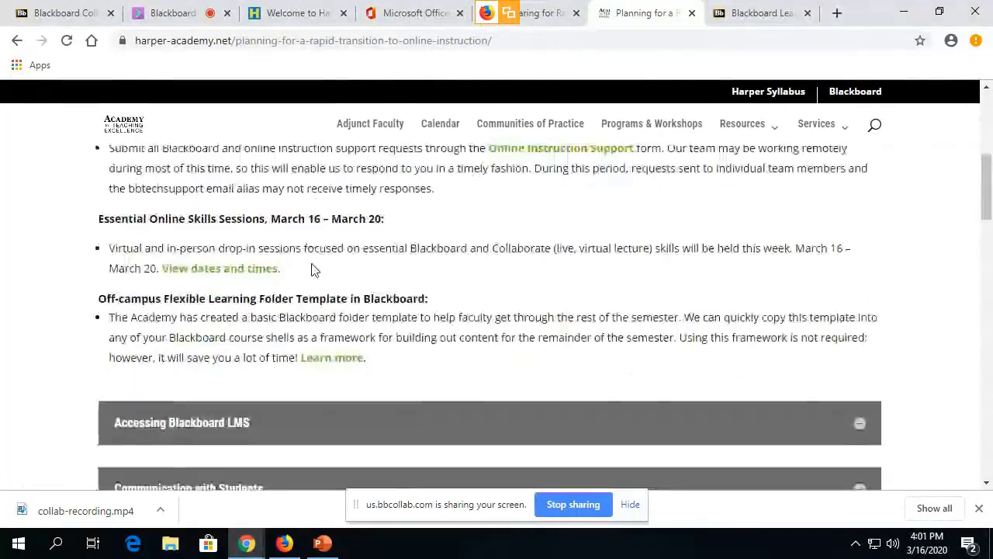
scroll(313, 269, down, 2)
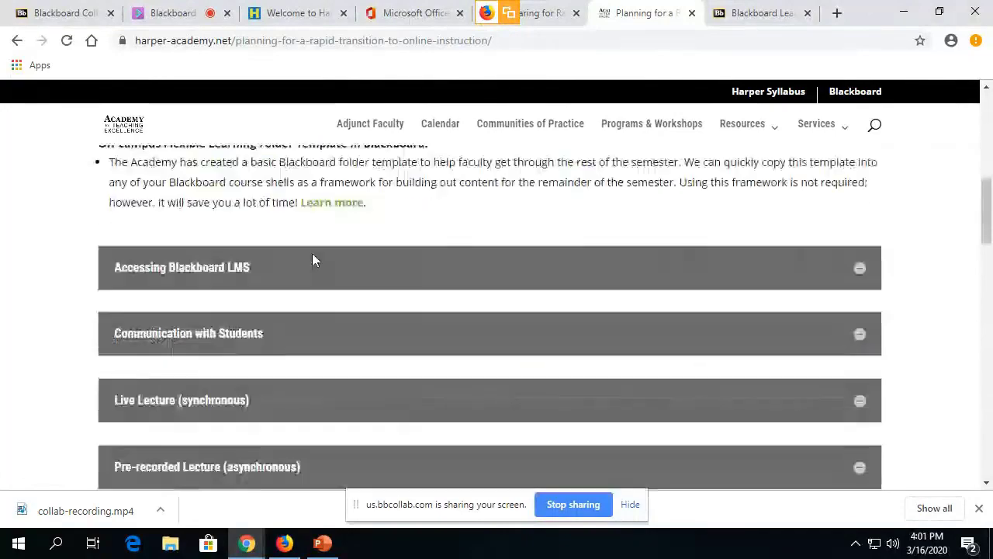
Expand the Accessing Blackboard LMS, Communication with Students and Live Lecture sections
click(859, 270)
scroll(637, 253, down, 3)
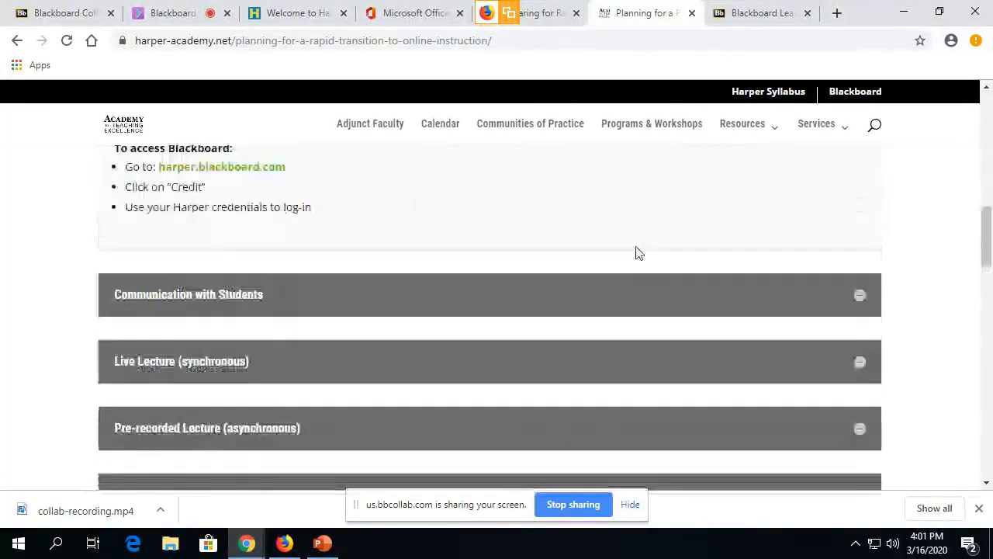
click(860, 295)
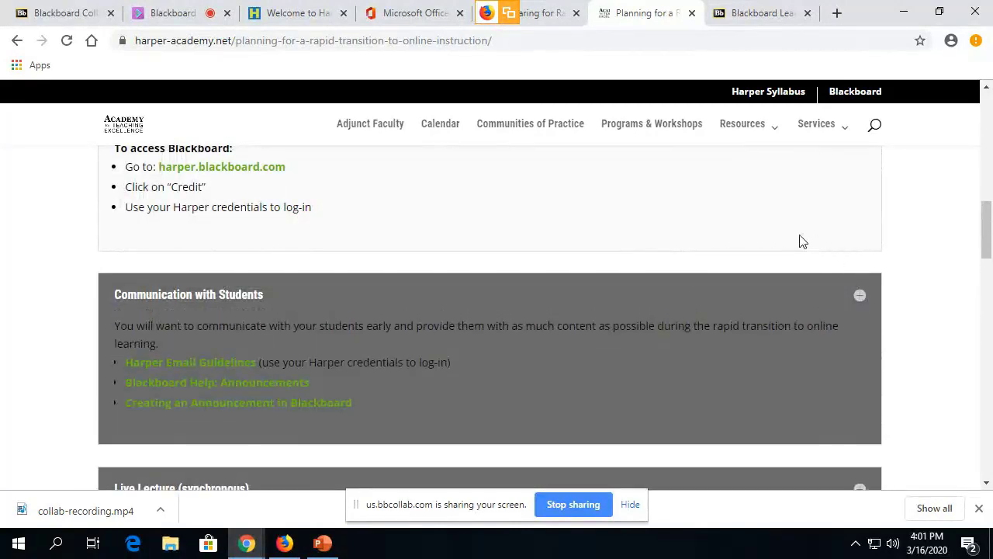
scroll(802, 241, down, 2)
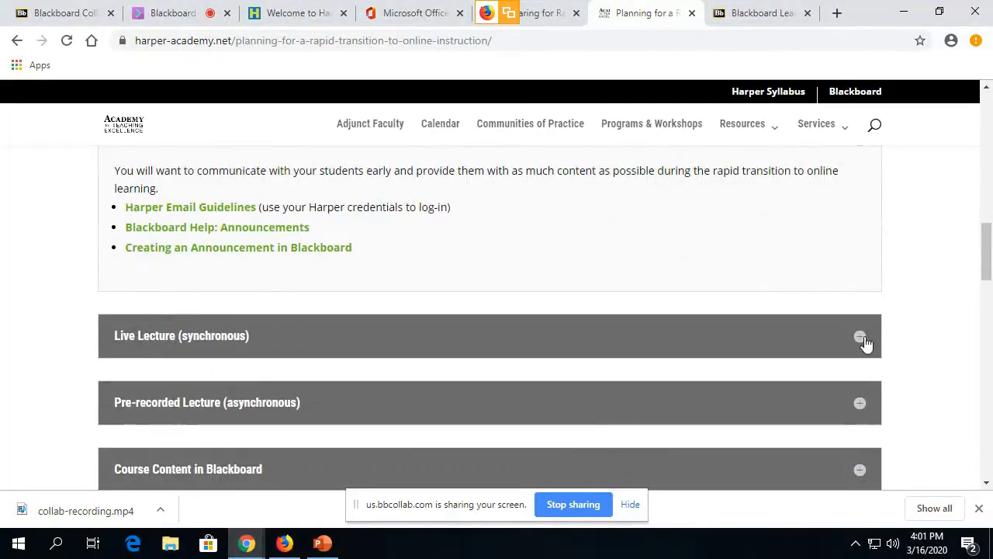
click(864, 344)
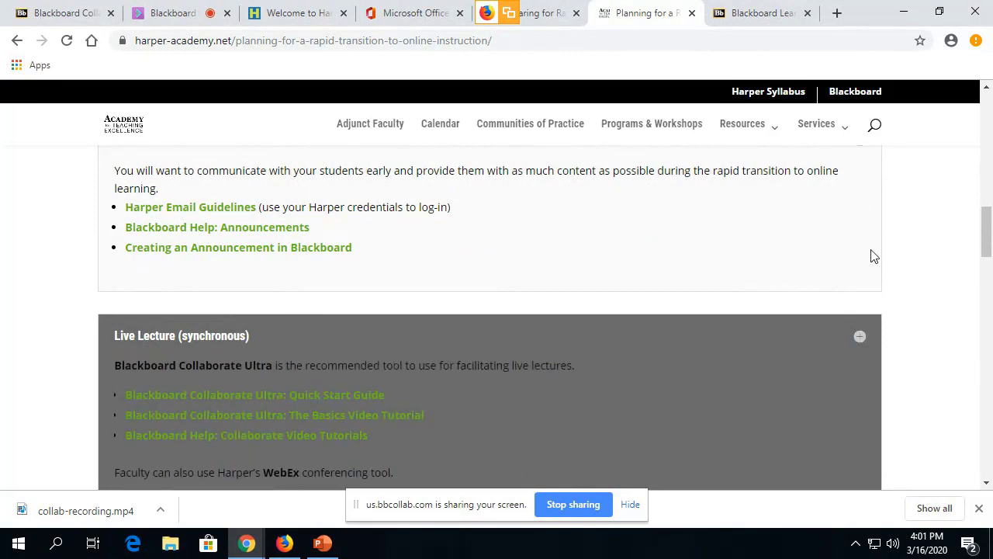
scroll(872, 255, down, 2)
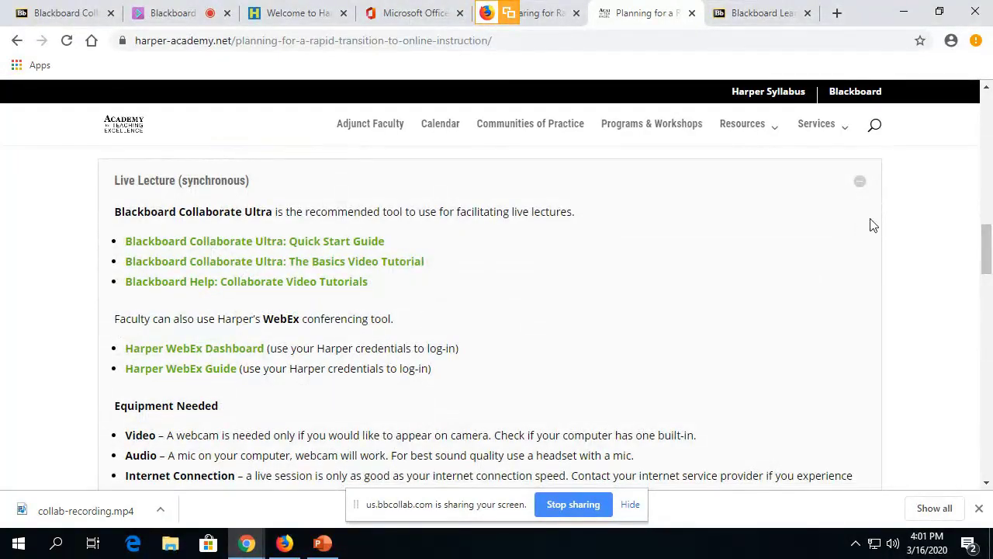
scroll(877, 233, down, 4)
scroll(885, 257, down, 1)
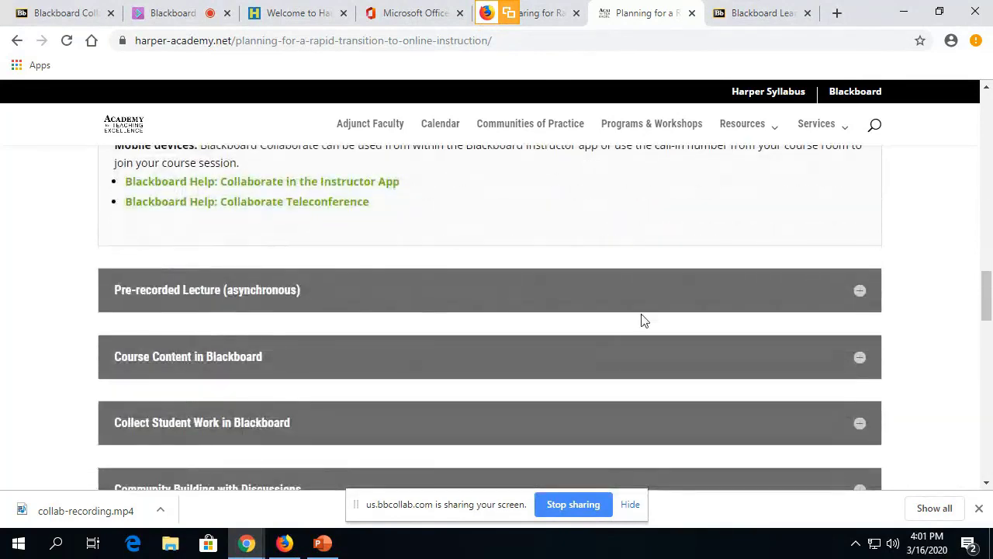
Expand the Pre-recorded Lecture (asynchronous) section and scroll back up to the support channels
click(860, 292)
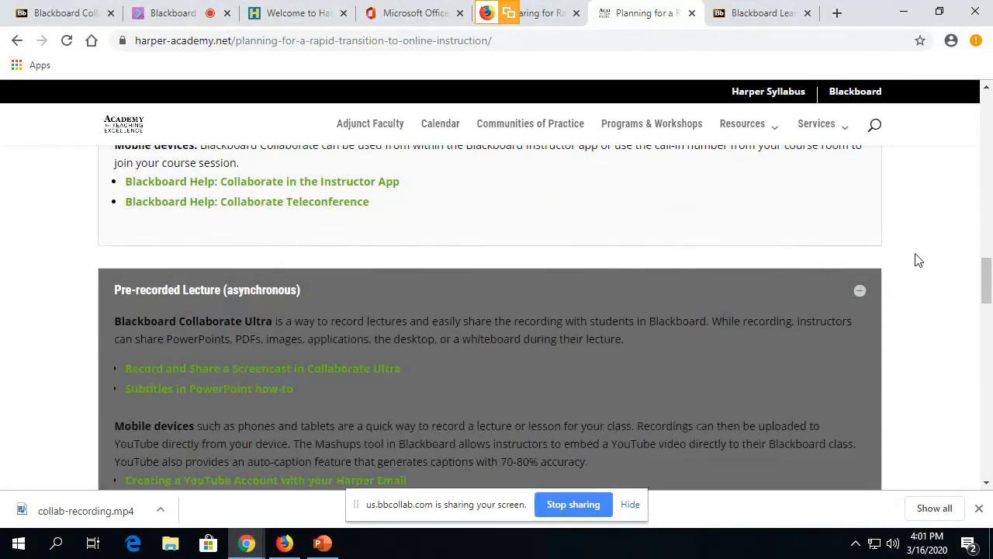
scroll(923, 249, down, 1)
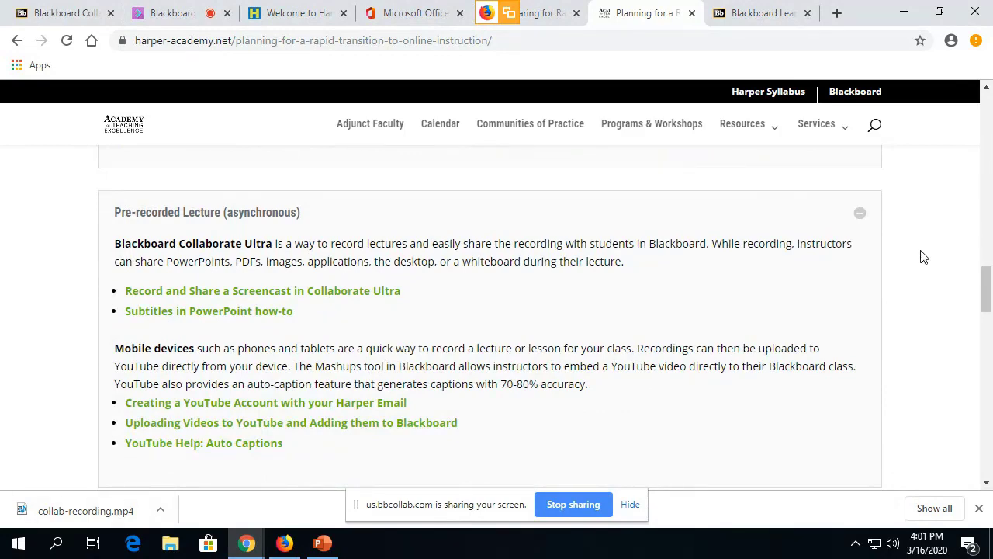
scroll(921, 248, down, 1)
scroll(921, 248, down, 1)
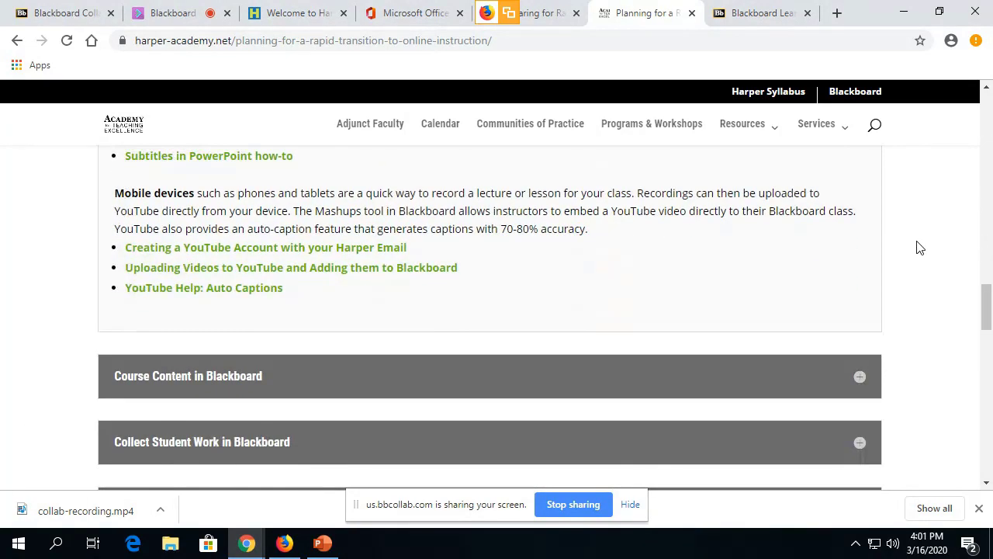
scroll(920, 247, down, 1)
scroll(920, 247, up, 6)
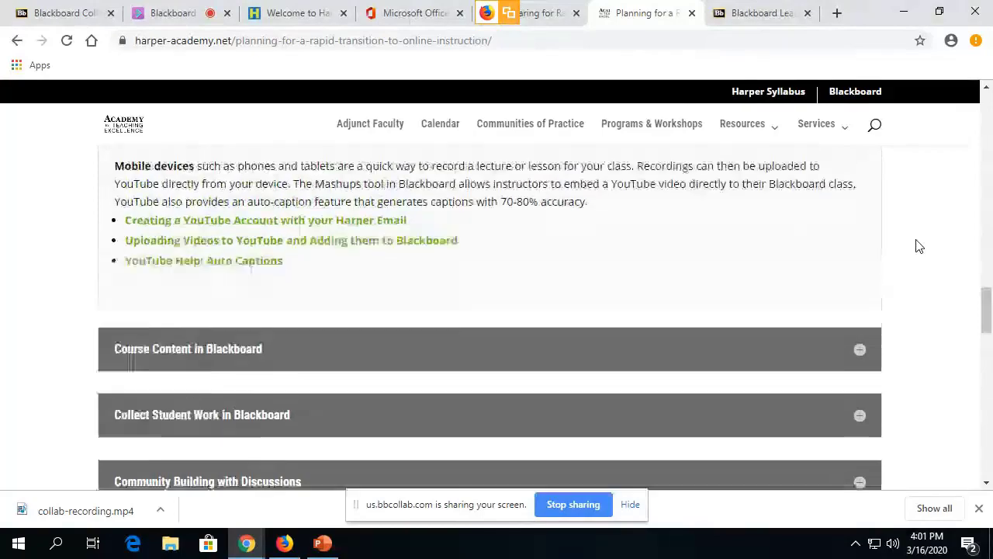
scroll(920, 246, up, 10)
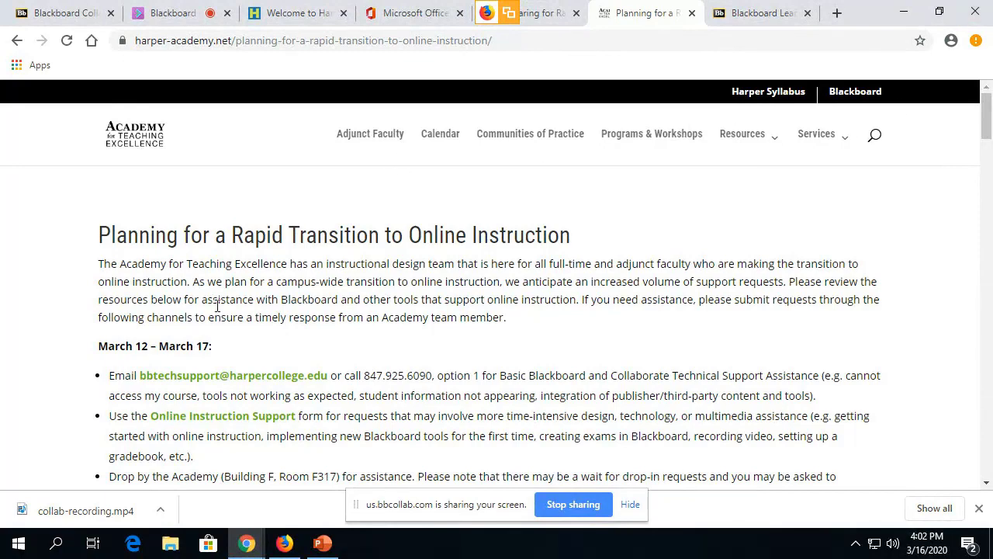
Open the Online Instruction Support Google Form, then go back to the live Collaborate session
click(244, 421)
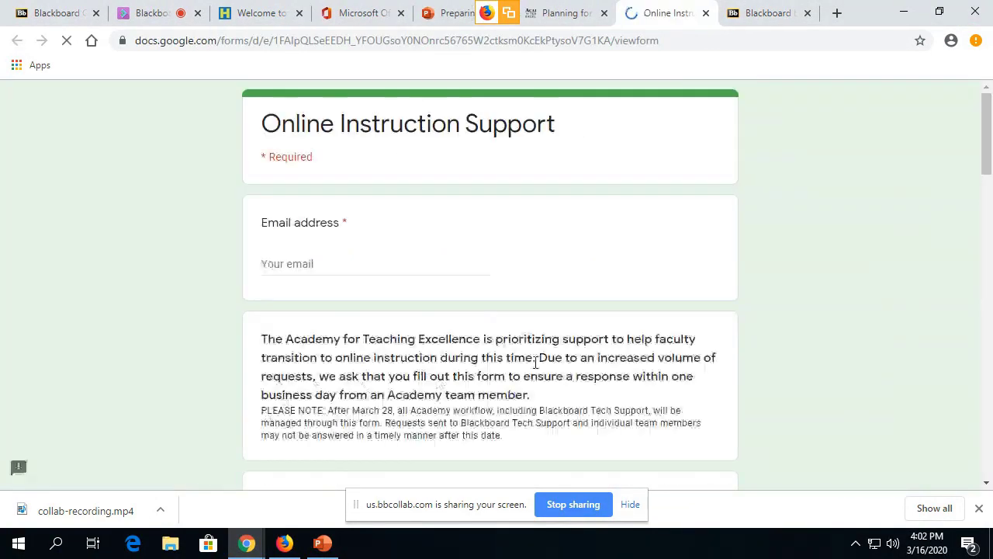
drag(991, 124, 946, 117)
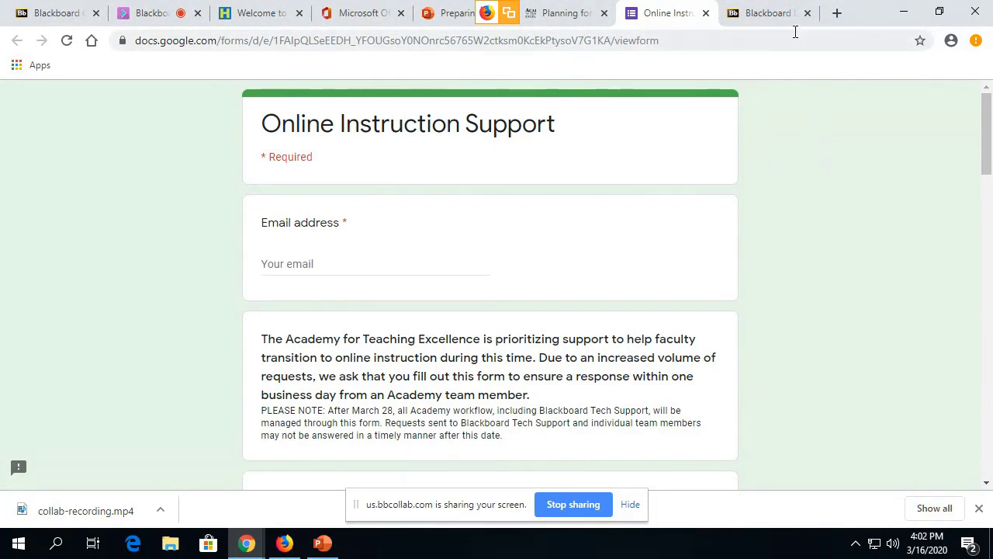
click(60, 23)
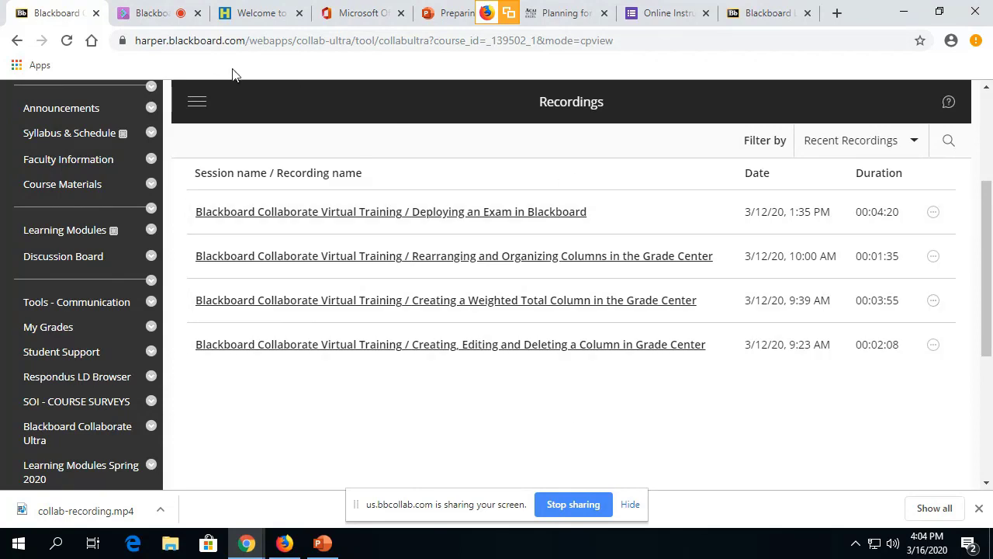
click(169, 23)
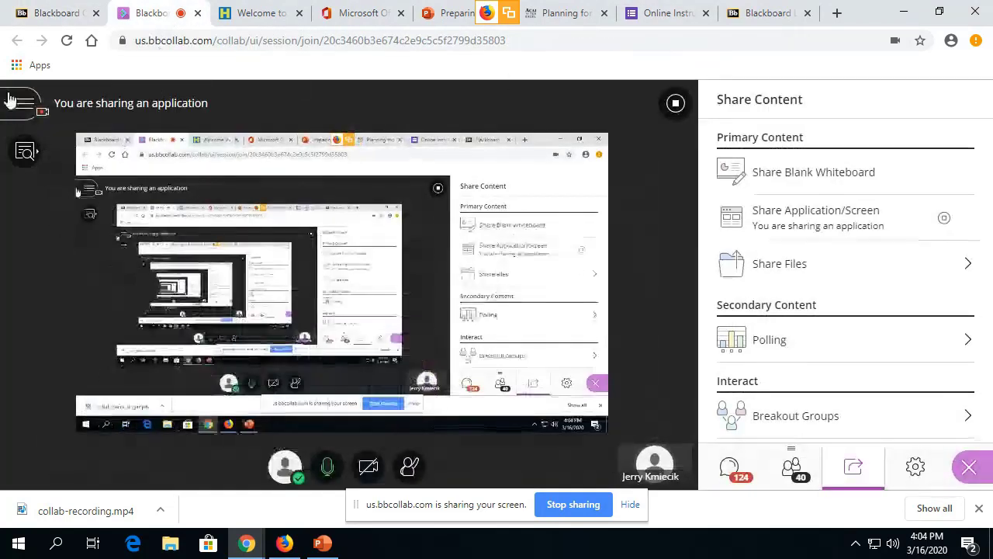